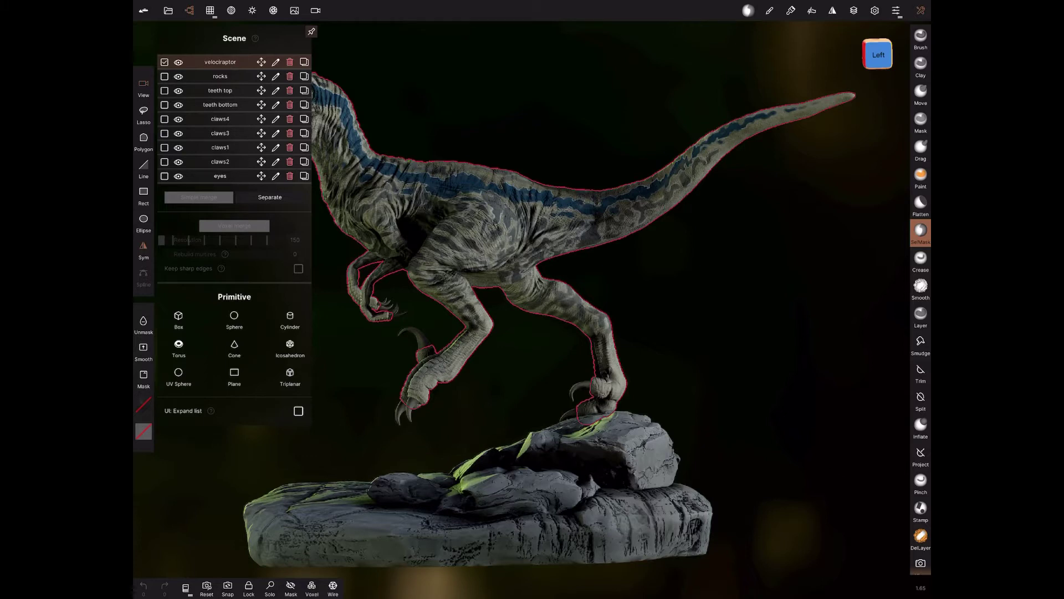
- Inspect how the sculpture is split into separate objects by selecting the foot claws, velociraptor body, bottom teeth and eyes
click(189, 10)
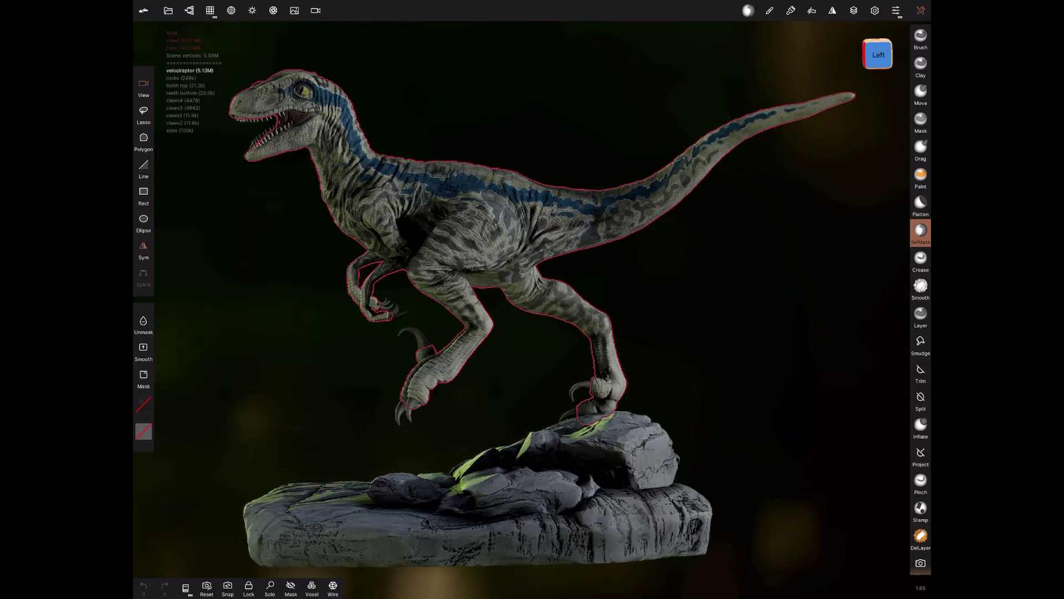
click(424, 343)
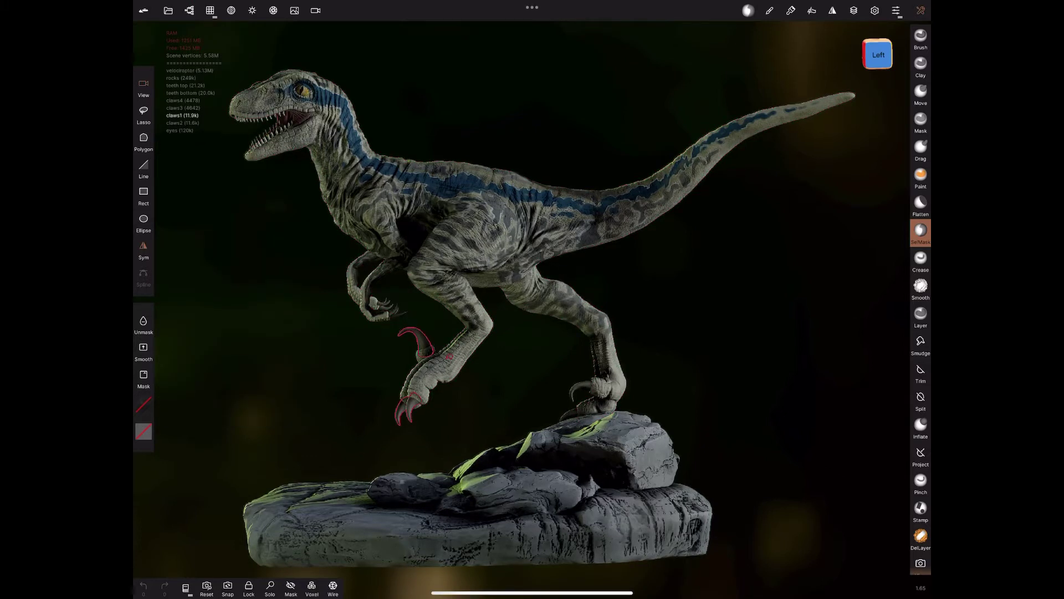
click(472, 232)
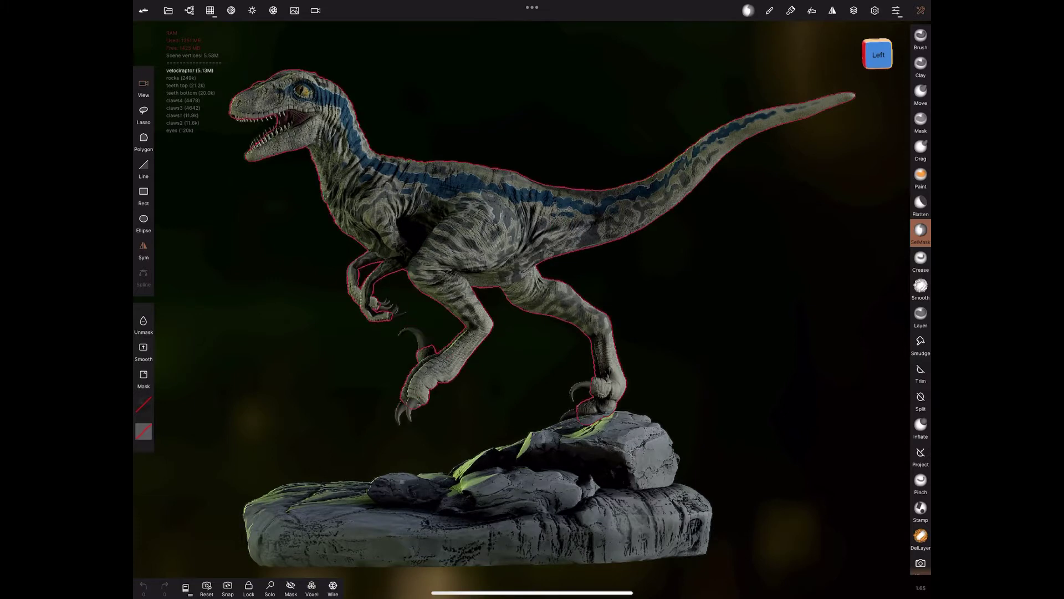
click(269, 138)
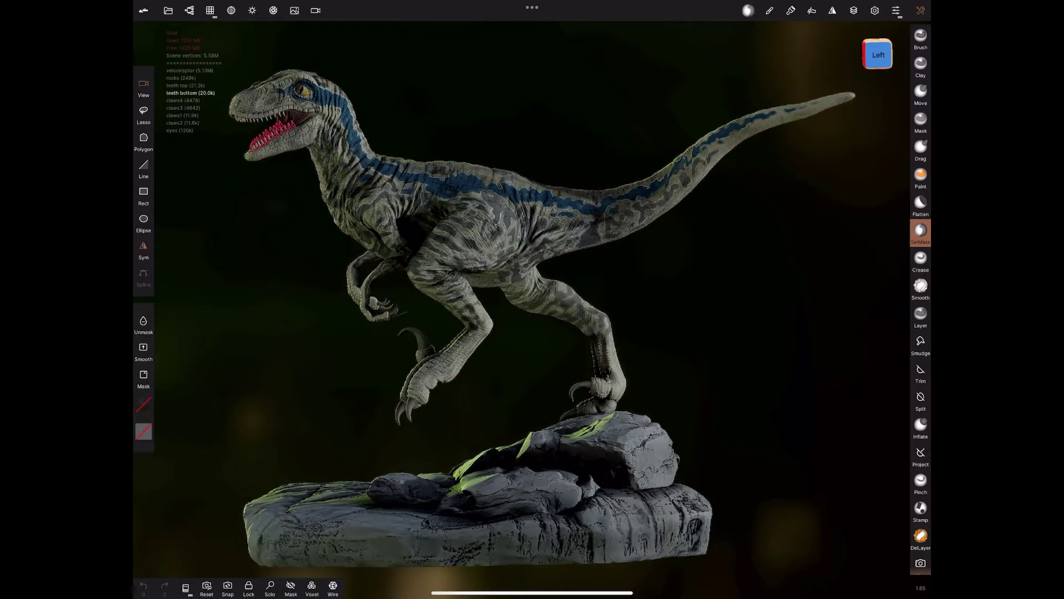
click(471, 233)
click(303, 91)
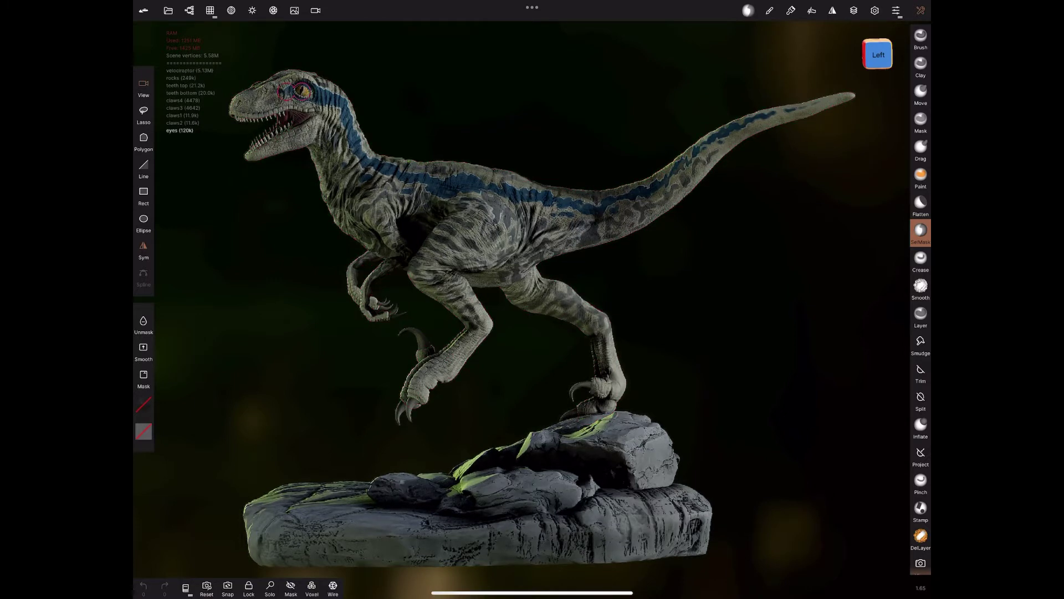
click(471, 233)
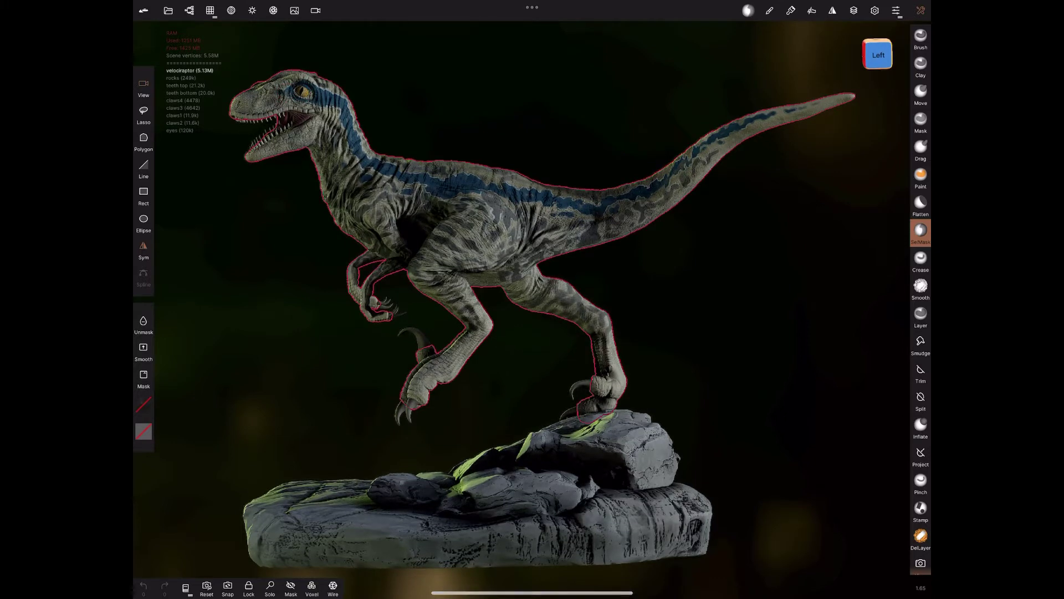
click(168, 10)
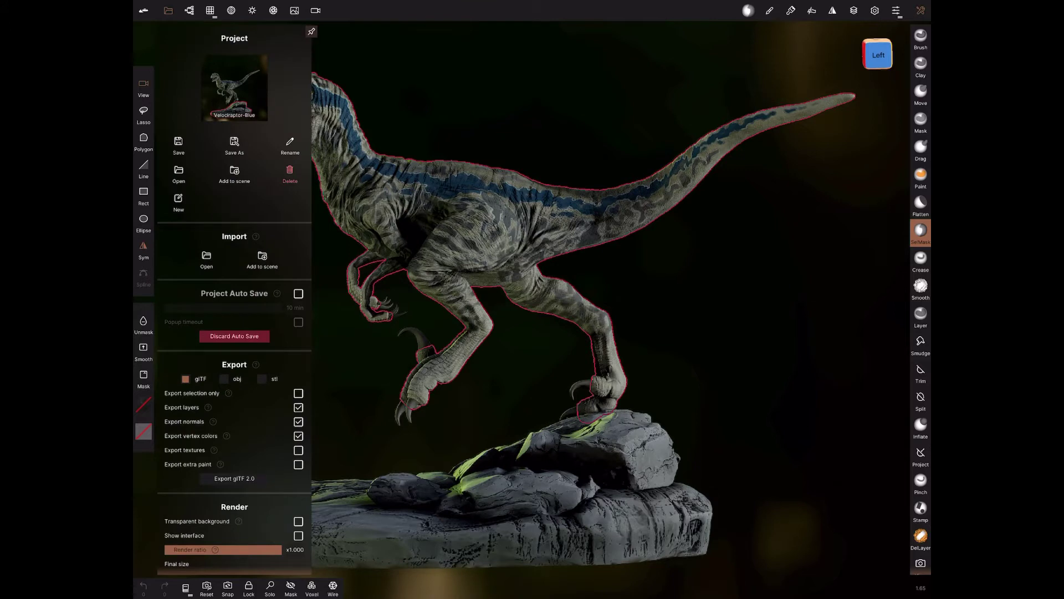
click(168, 10)
- Keep the layer list pinned open and check the layers of the eyes and the velociraptor body
click(854, 11)
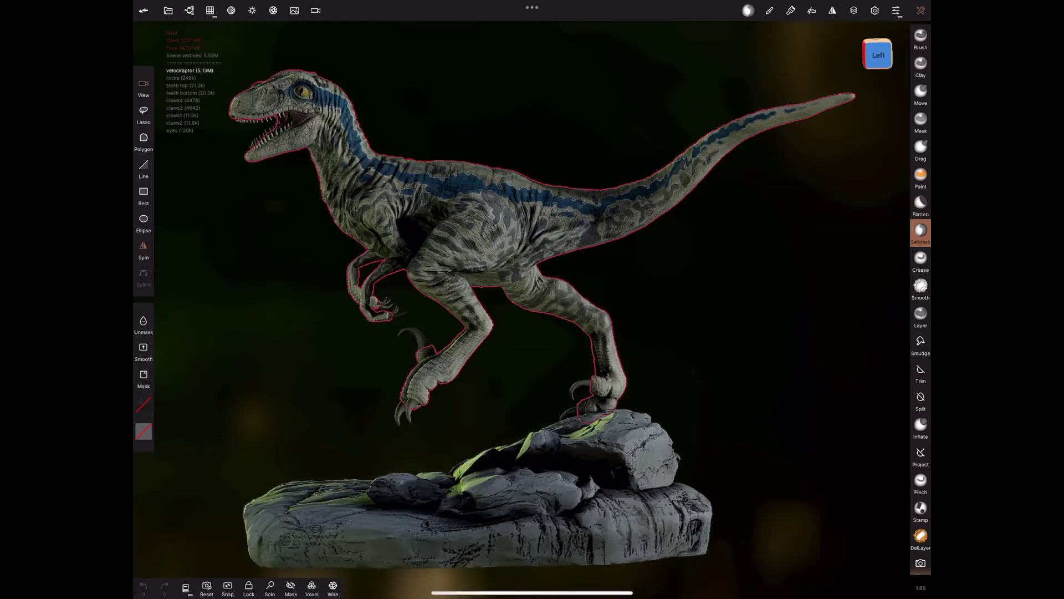
click(499, 504)
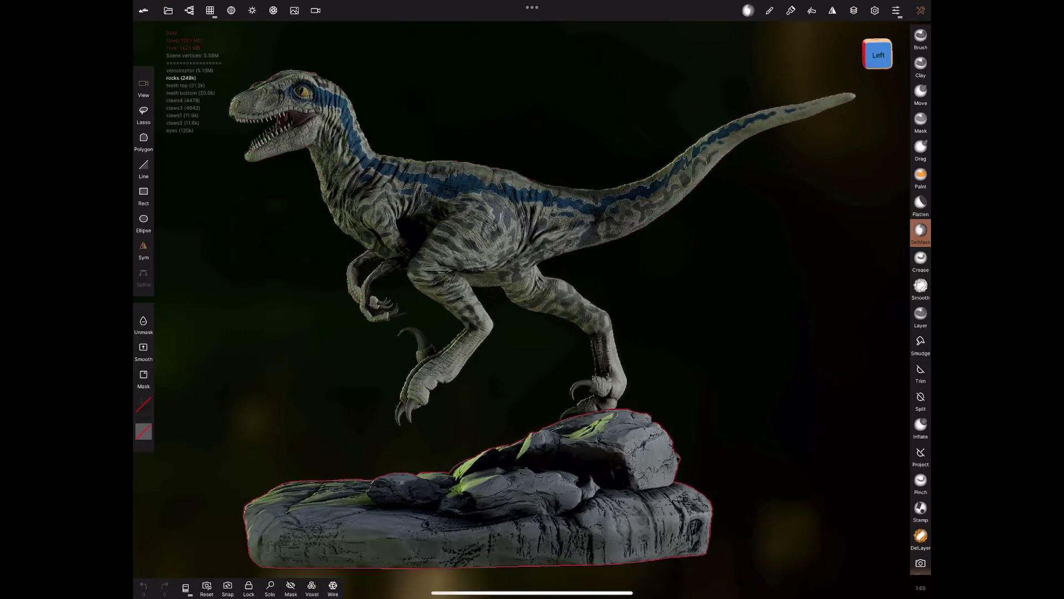
click(482, 239)
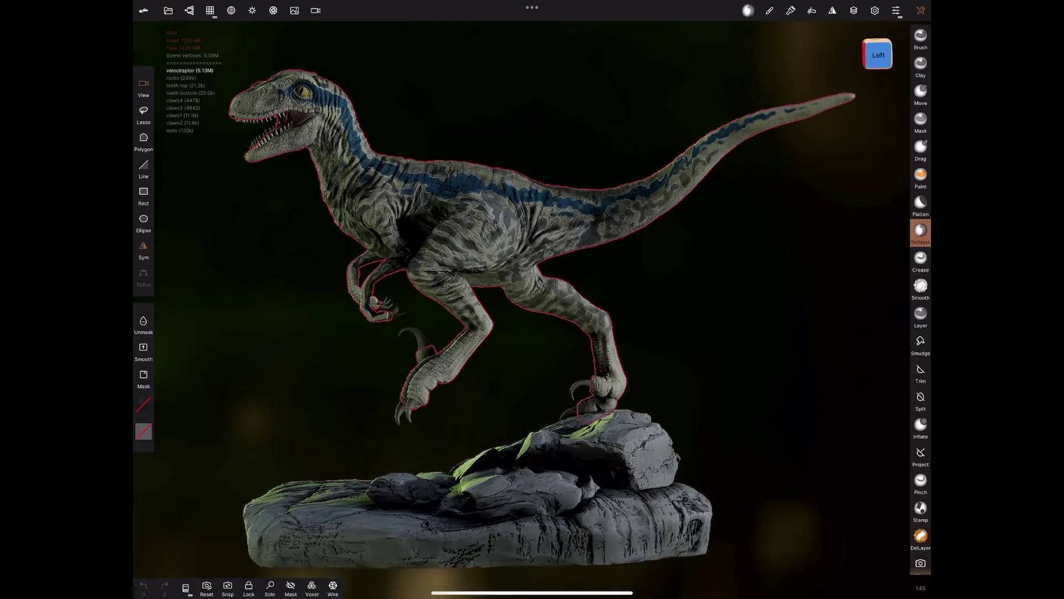
click(302, 92)
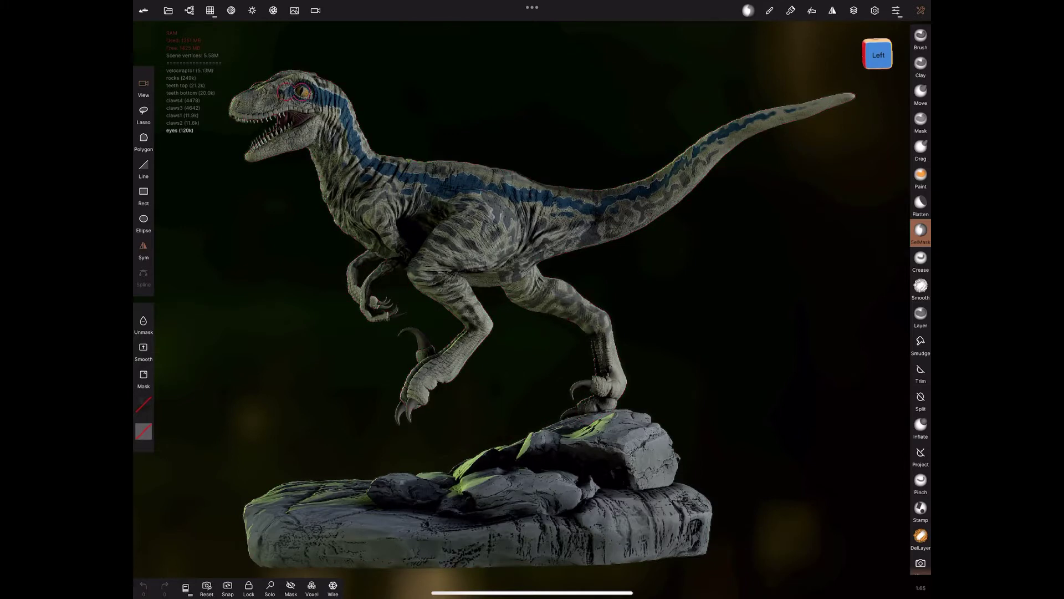
click(854, 10)
click(752, 31)
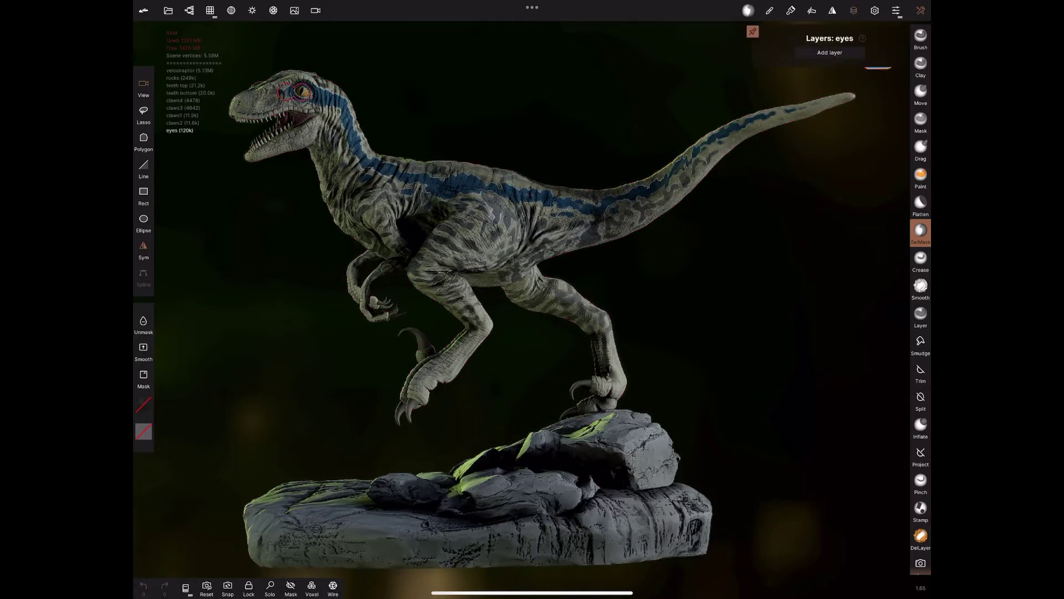
click(477, 221)
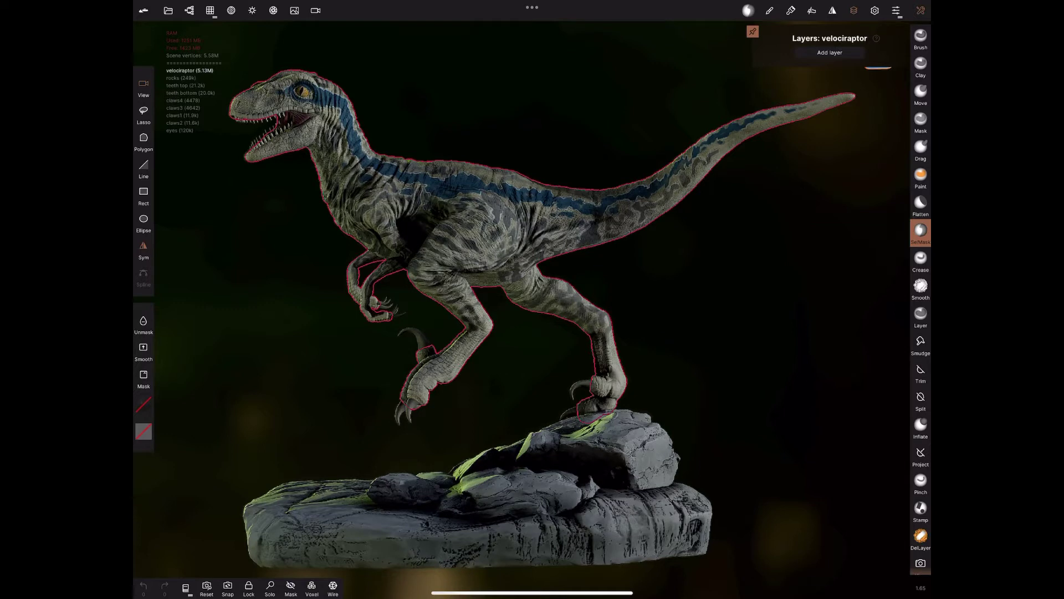
- Export the whole Velociraptor-Blue project as OBJ with vertex colors and normals included
click(189, 10)
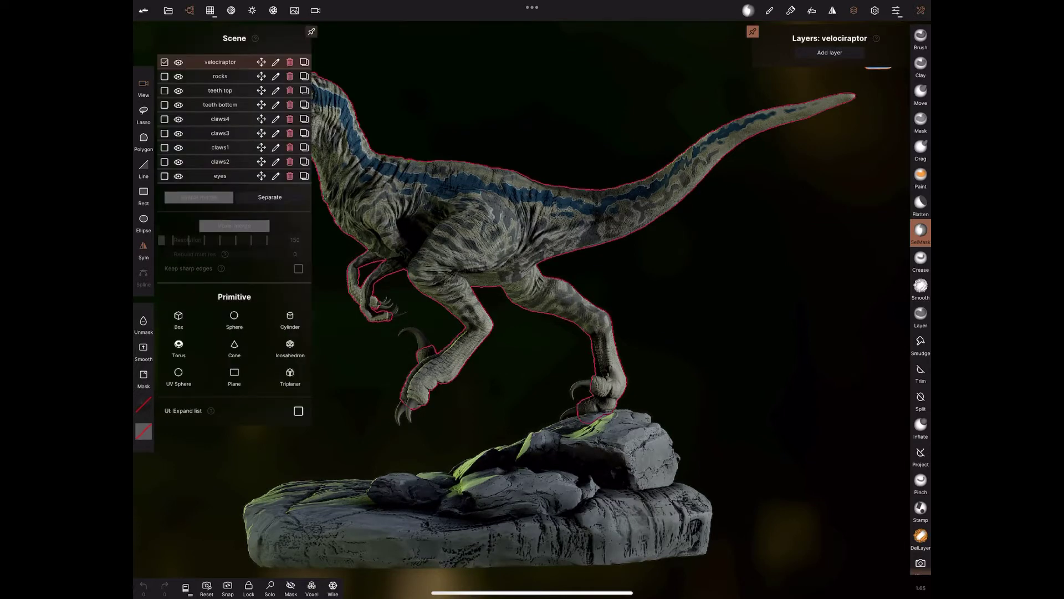
click(168, 10)
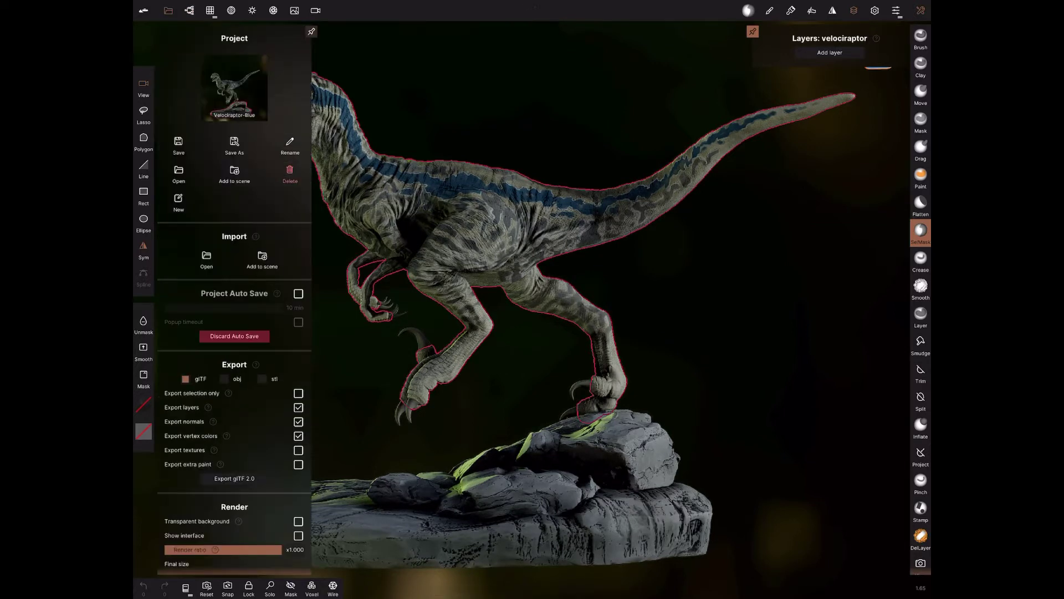
click(224, 379)
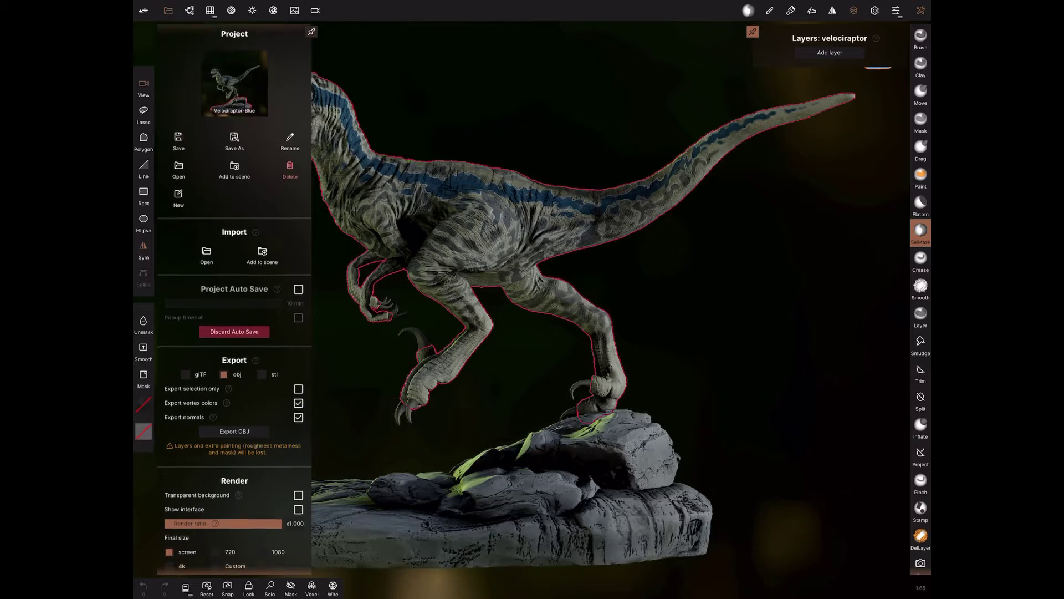
click(299, 407)
scroll(234, 333, down, 1)
scroll(234, 333, up, 1)
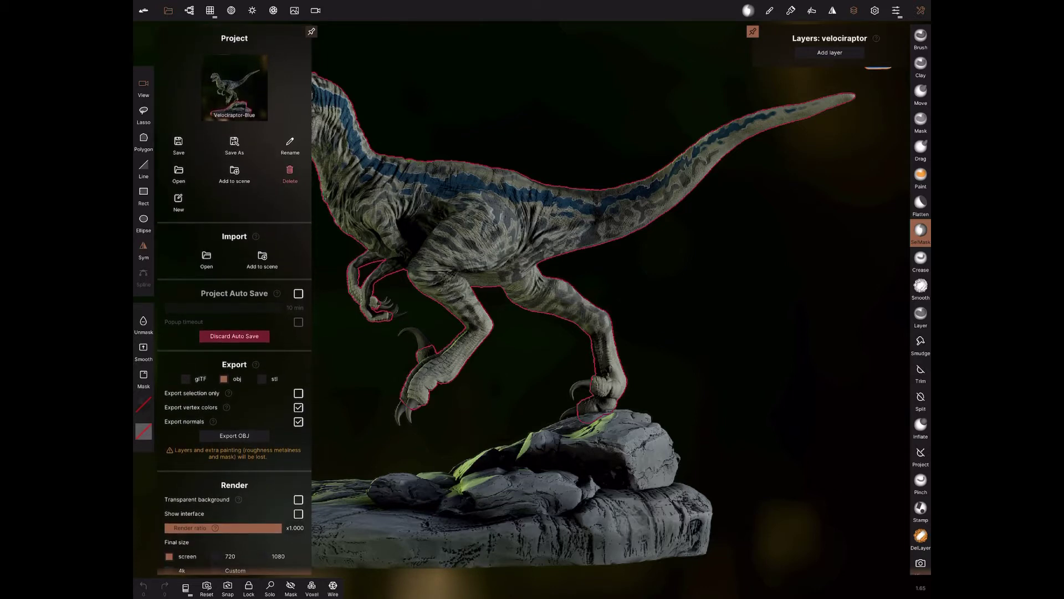
click(234, 436)
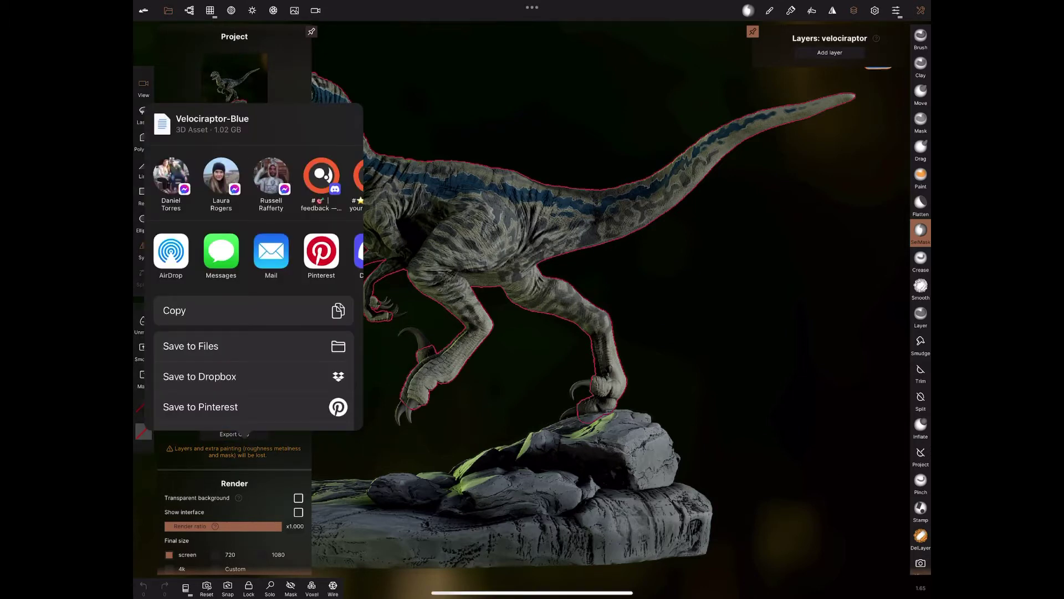
- Save the exported OBJ to the 3Dmodles folder on the iPad, replacing the existing Velociraptor-Blue file
click(253, 346)
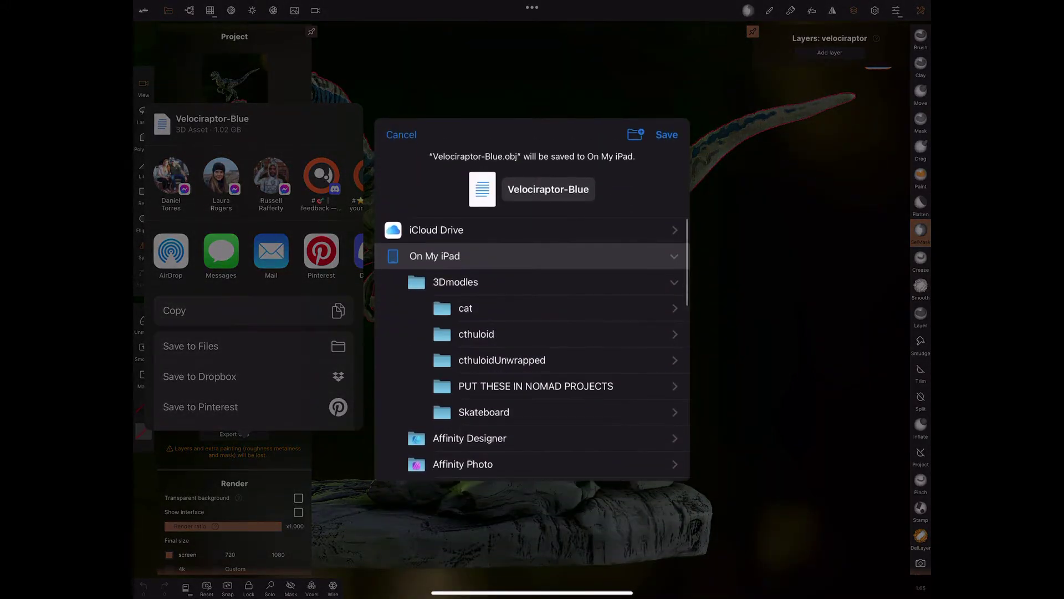
click(456, 282)
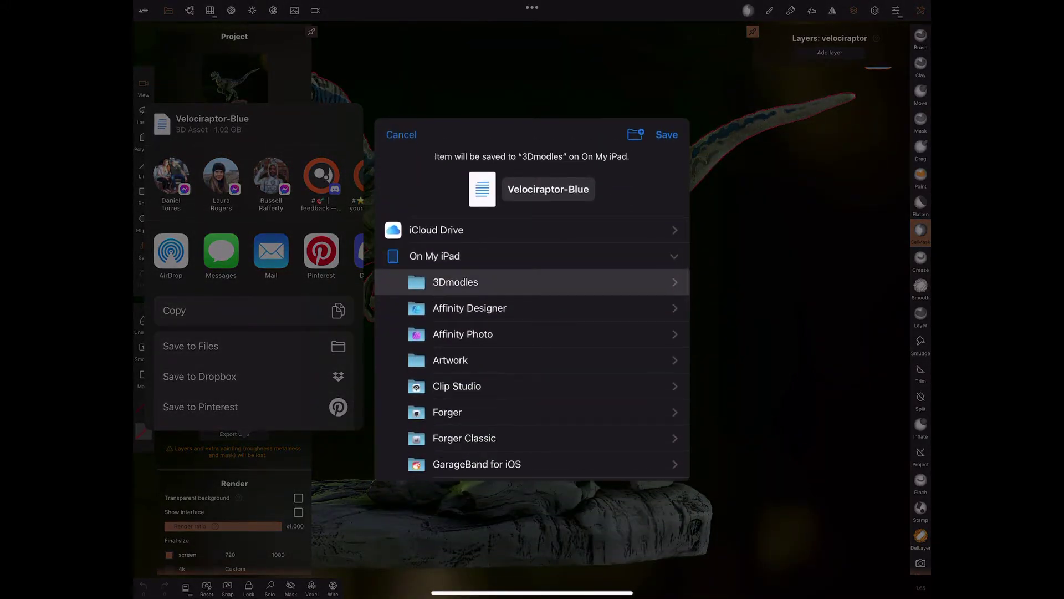
click(667, 134)
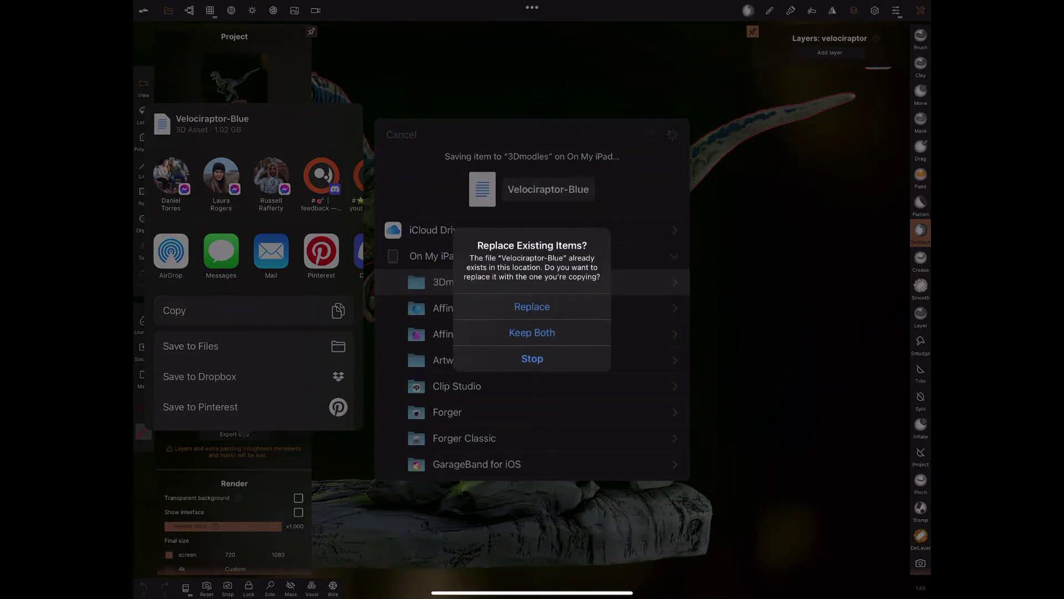
click(533, 307)
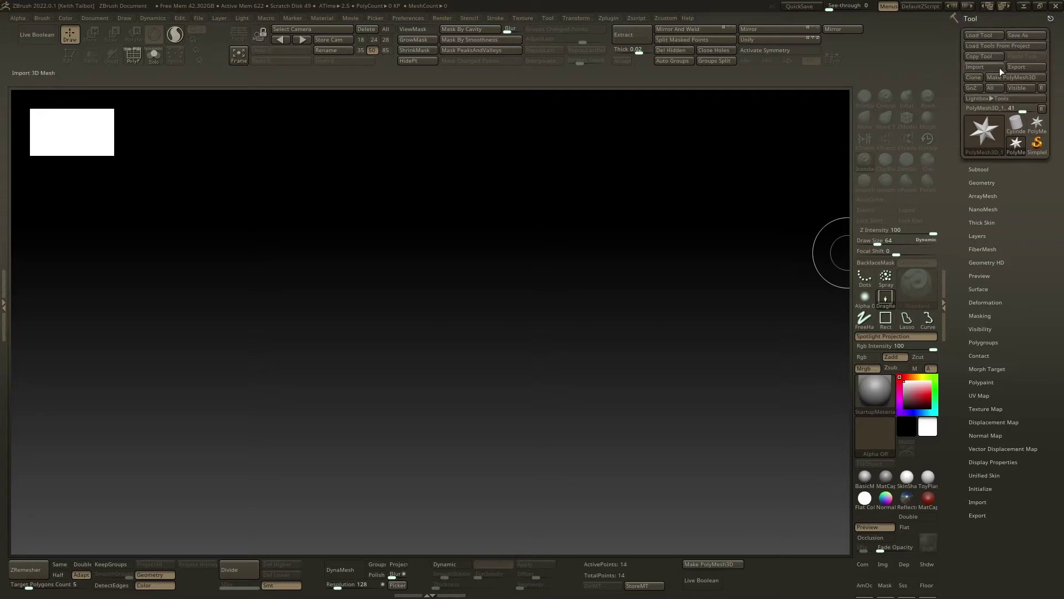
- Switch to ZBrush and import Velociraptor-Blue.obj from the VelociraptorMyMiniFactory folder
click(983, 66)
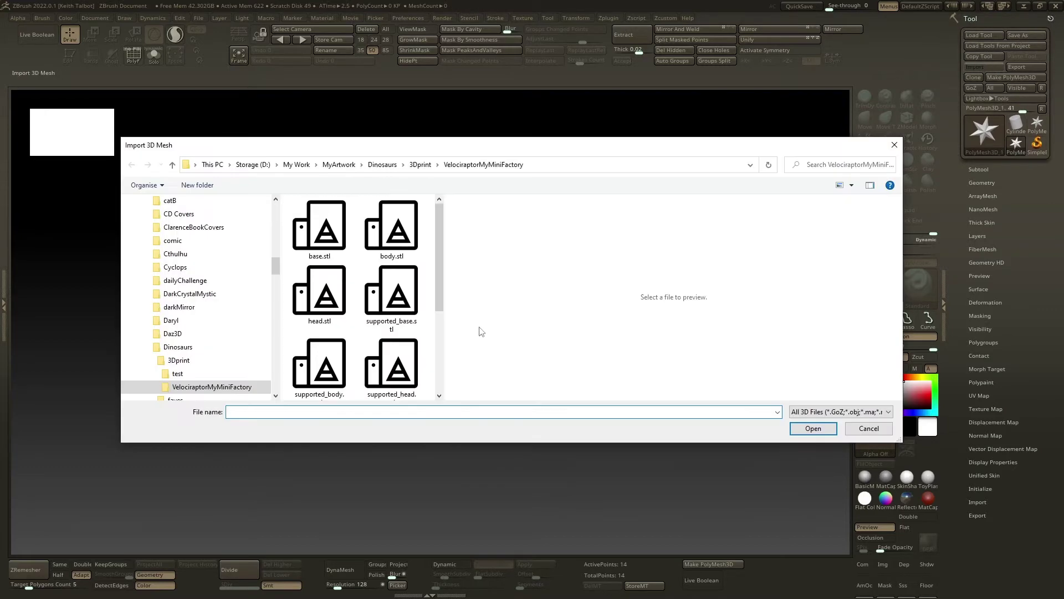
drag(439, 292, 445, 368)
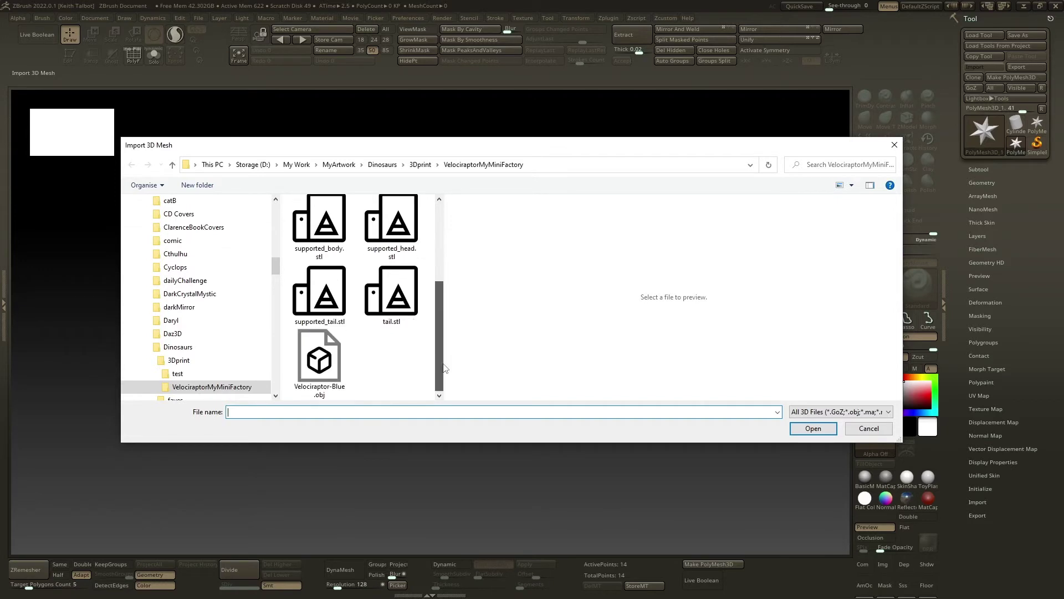
click(314, 364)
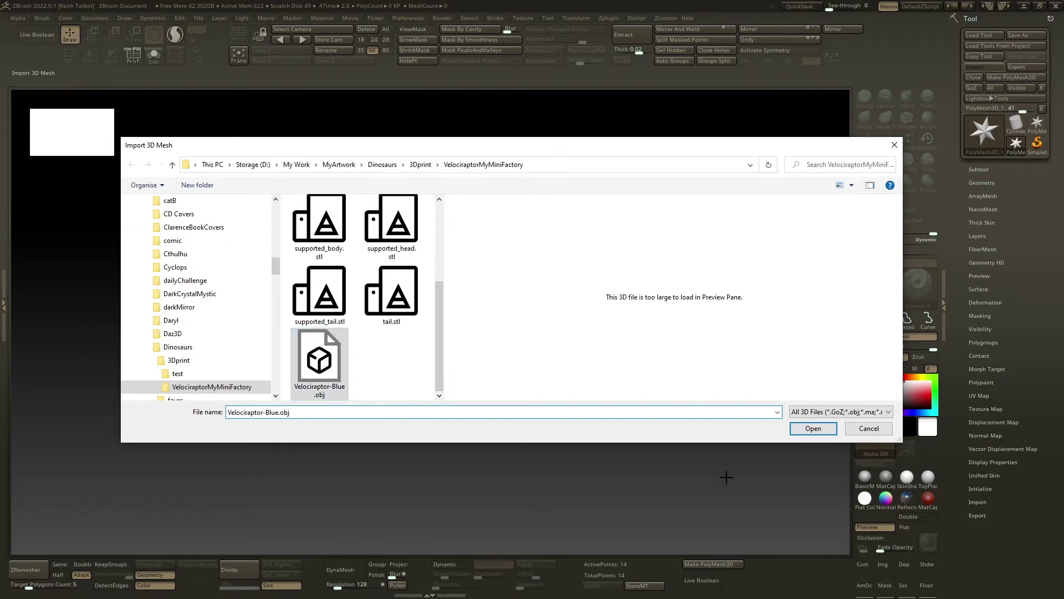
click(814, 428)
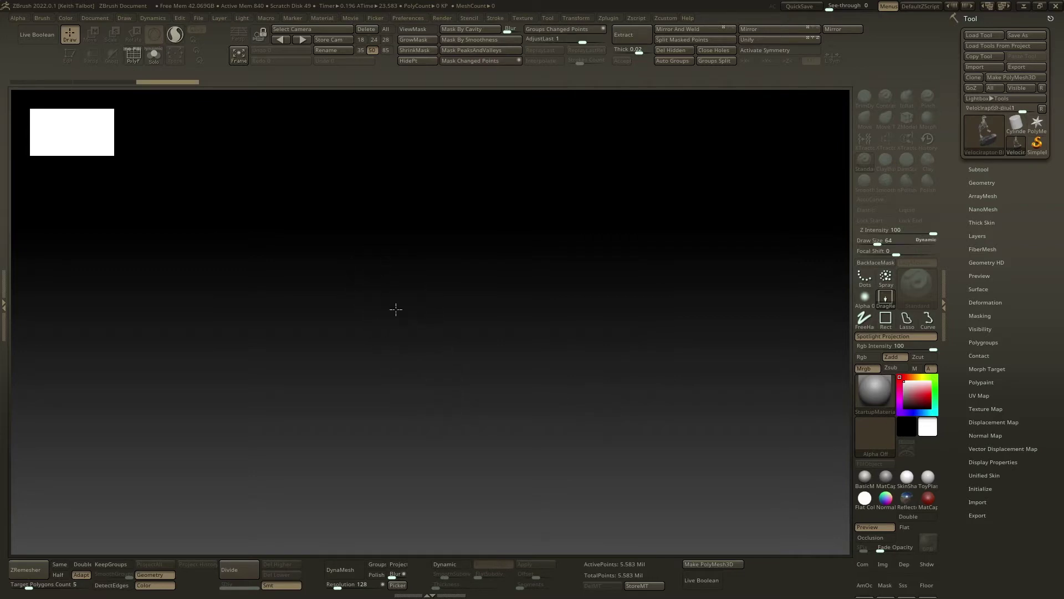
- Draw the imported velociraptor on the canvas, enter Edit mode and turn the model to a side view
drag(384, 269, 387, 541)
key(t)
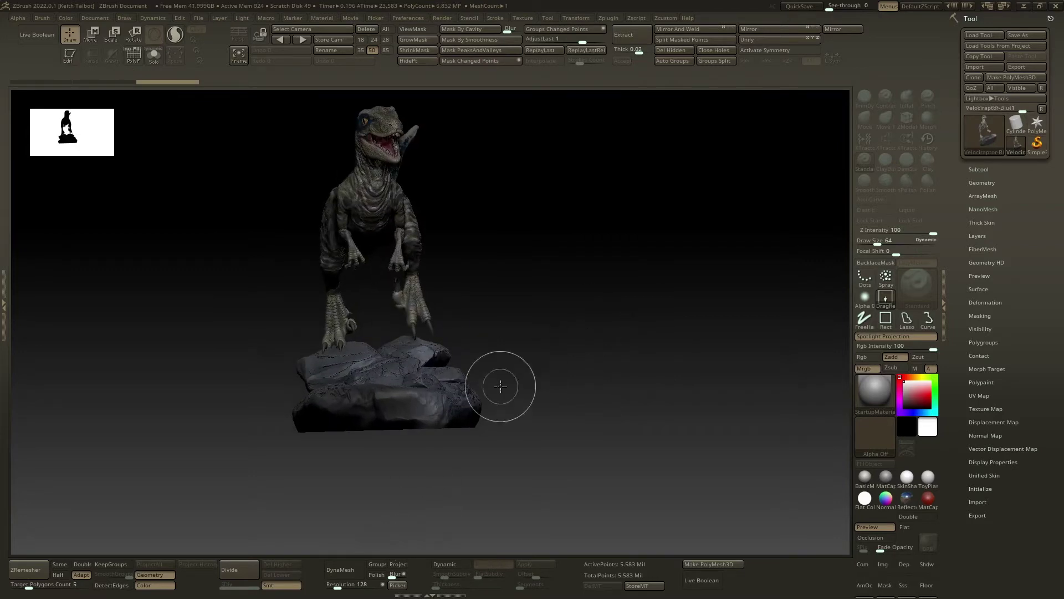
key(t)
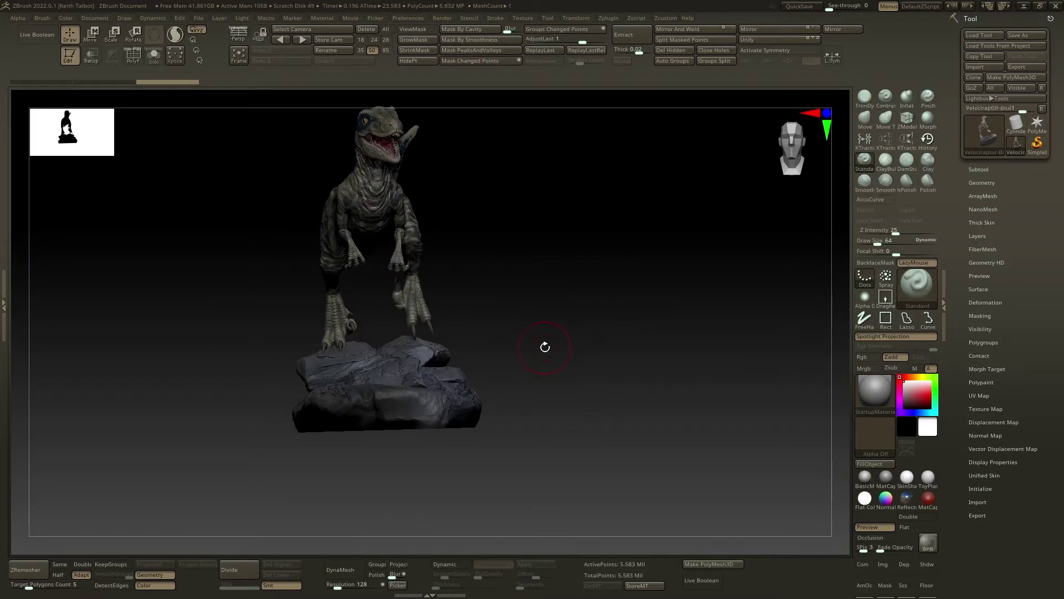
mouse_move(542, 348)
mouse_down()
mouse_move(494, 342)
mouse_move(471, 356)
mouse_move(475, 331)
mouse_move(556, 372)
mouse_up()
mouse_move(544, 361)
ctrl+right_down()
mouse_move(548, 375)
mouse_move(560, 373)
ctrl+right_up()
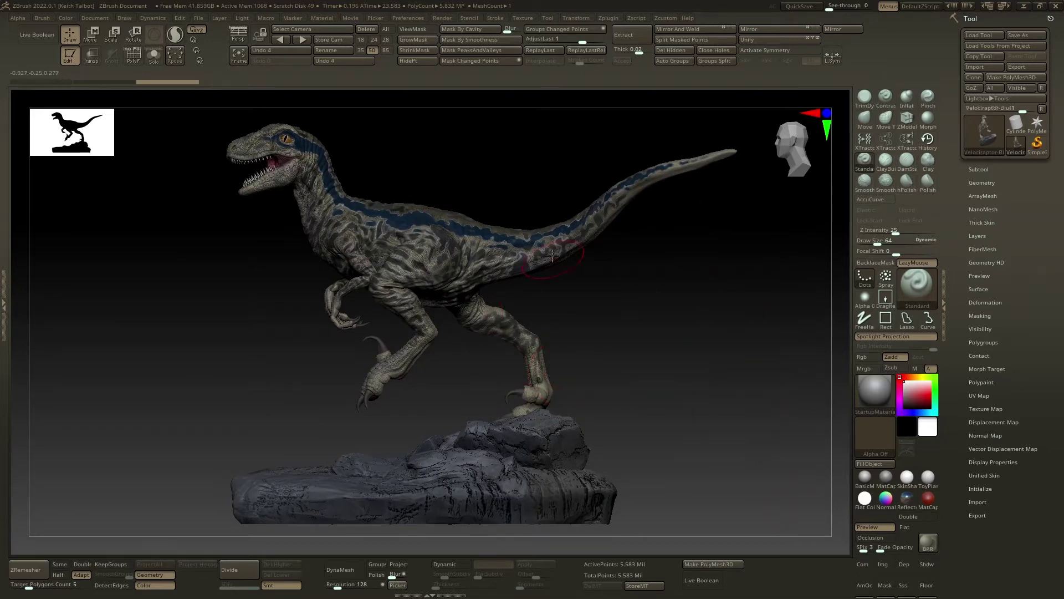
- Apply the SkinShade4 material to the velociraptor and inspect the painted colors on its head and body
click(909, 480)
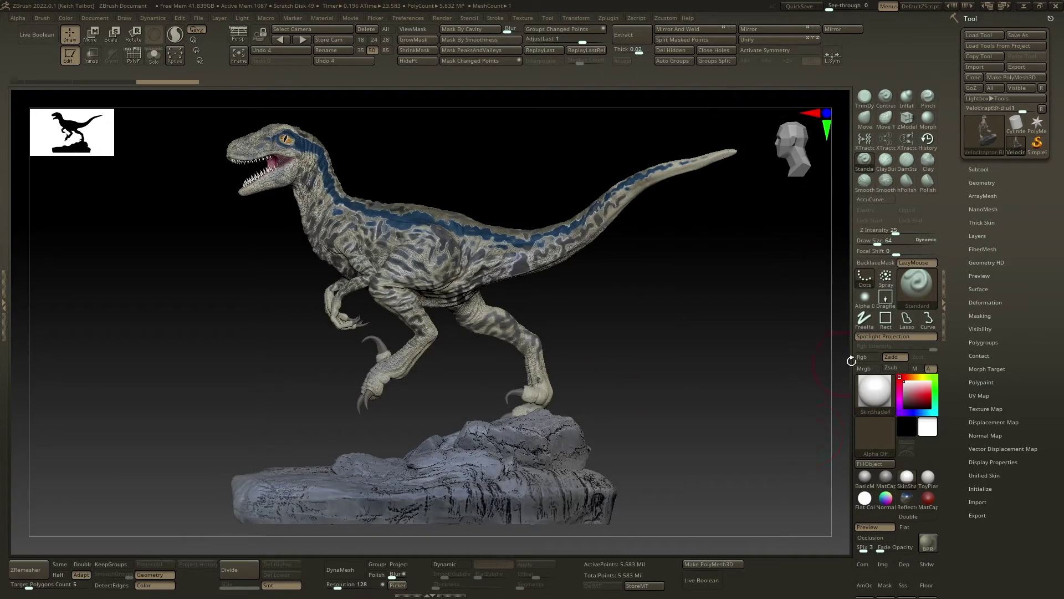
click(883, 387)
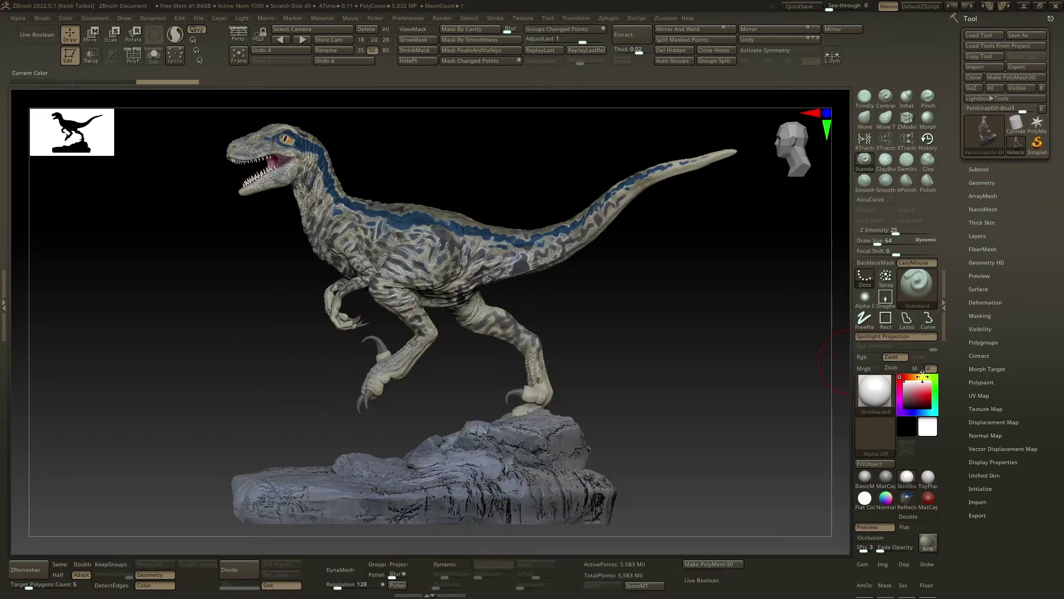
click(876, 393)
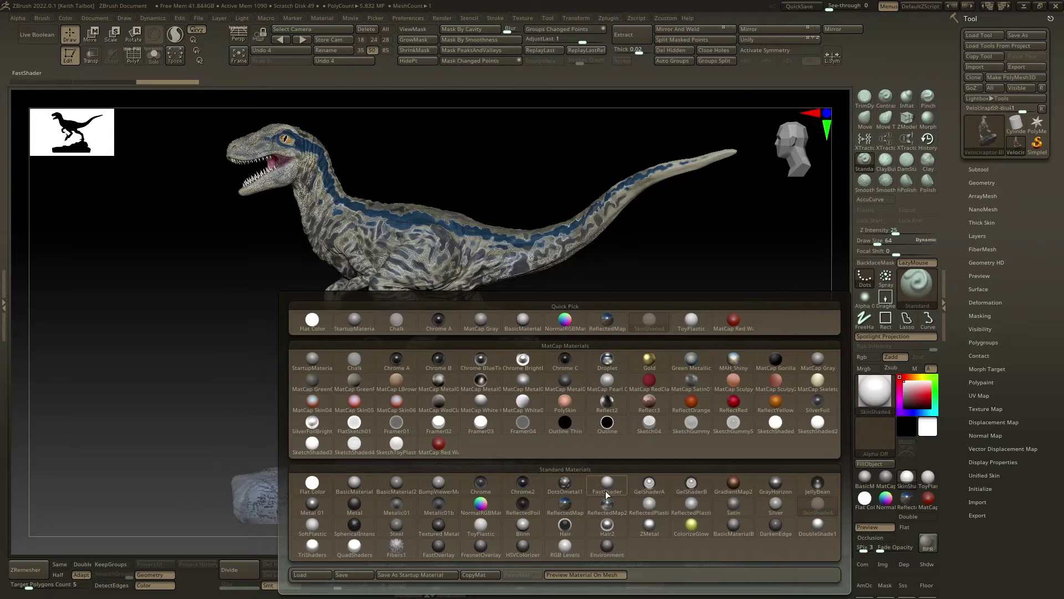
mouse_move(660, 515)
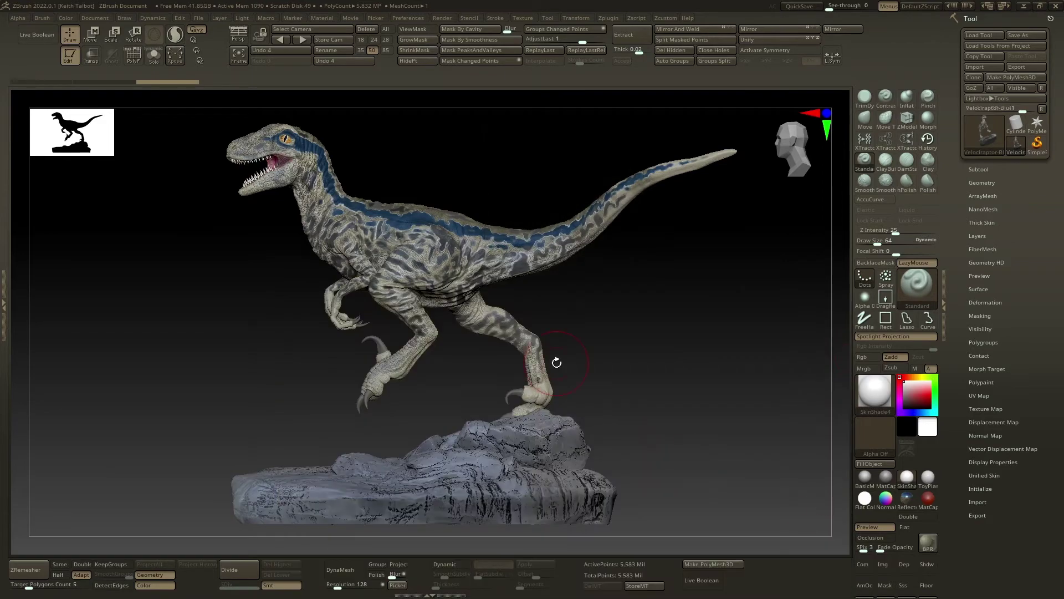
drag(554, 361, 509, 322)
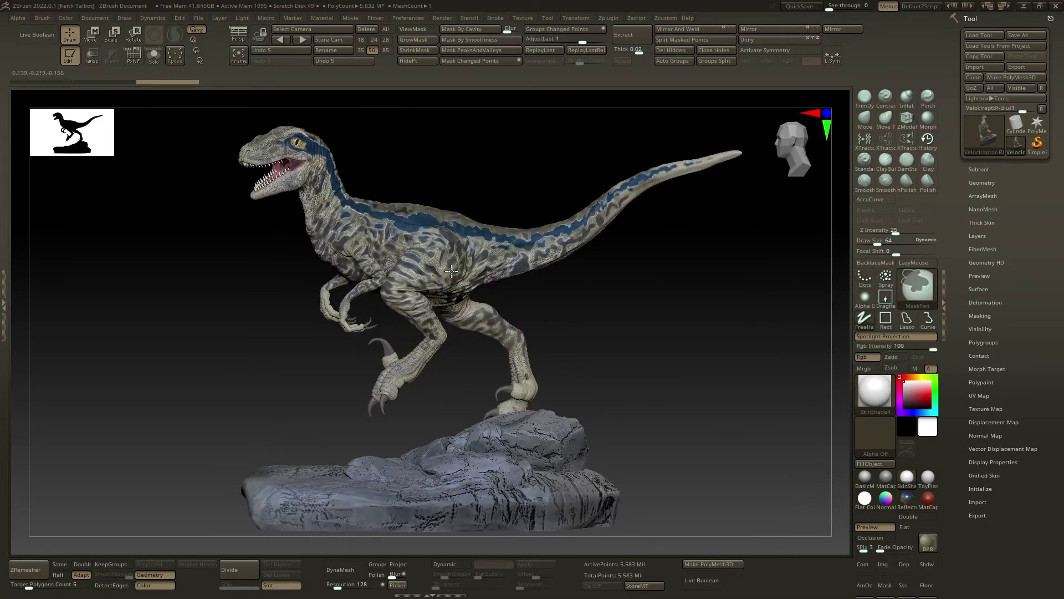
ctrl+right_drag(509, 326, 473, 335)
mouse_move(411, 261)
alt+right_down()
mouse_move(493, 370)
mouse_move(565, 385)
mouse_move(501, 386)
mouse_move(484, 370)
alt+right_up()
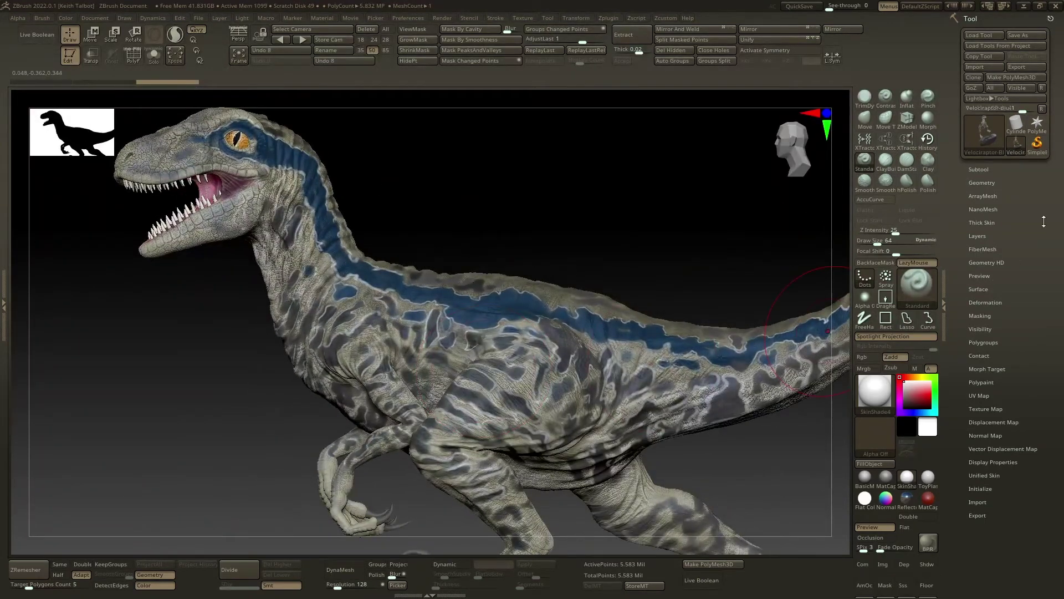
- Open the Subtool list and examine the painted velociraptor from several angles, including its body, legs and rock base
click(979, 170)
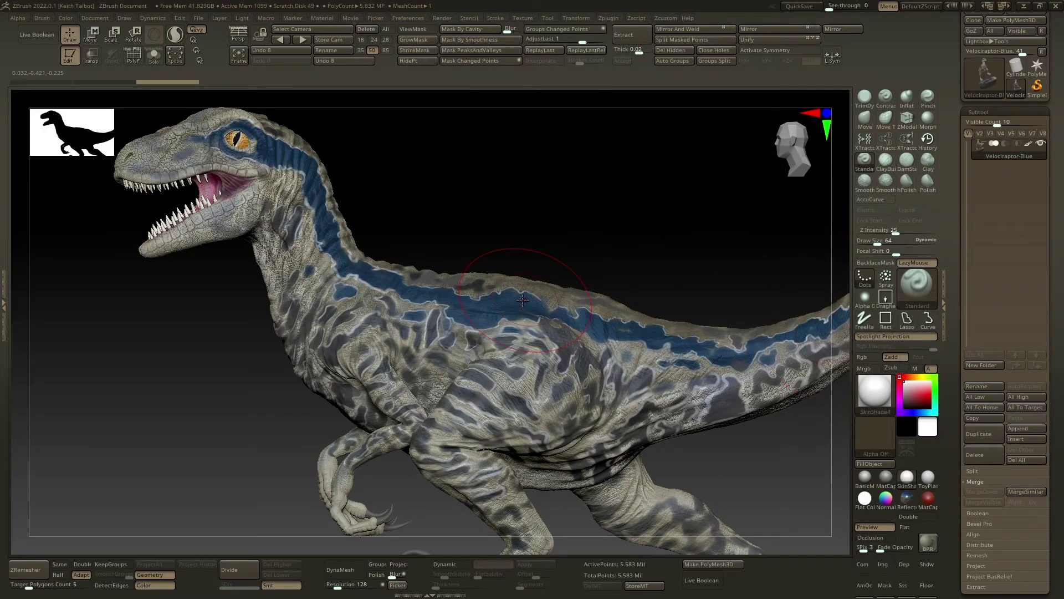
ctrl+right_drag(524, 300, 470, 282)
mouse_move(638, 361)
alt+right_down()
mouse_move(519, 338)
mouse_move(499, 309)
mouse_move(466, 295)
mouse_move(501, 294)
alt+right_up()
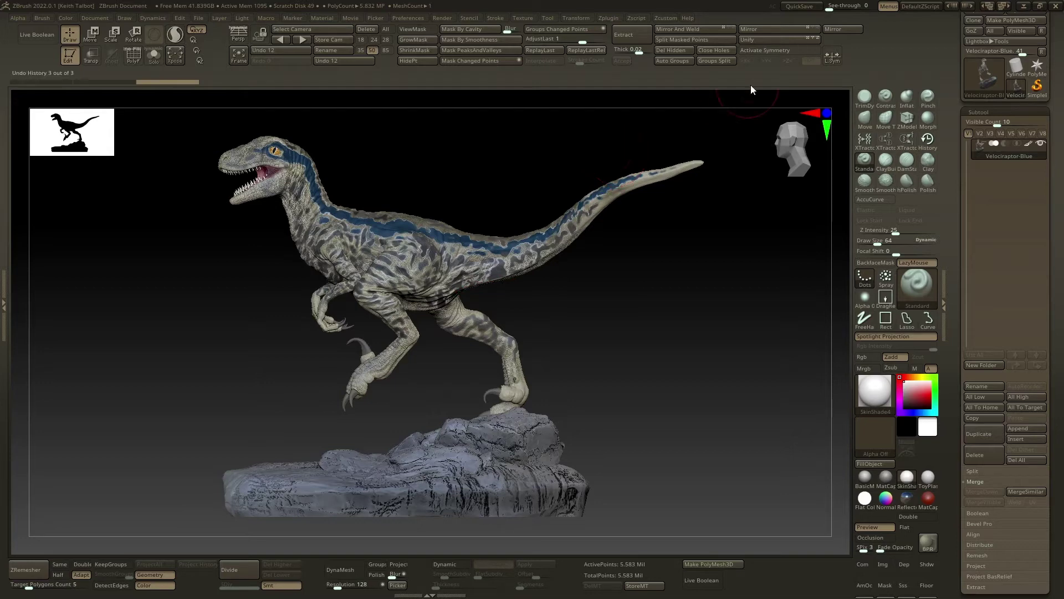
mouse_move(750, 85)
right_drag(434, 256, 450, 262)
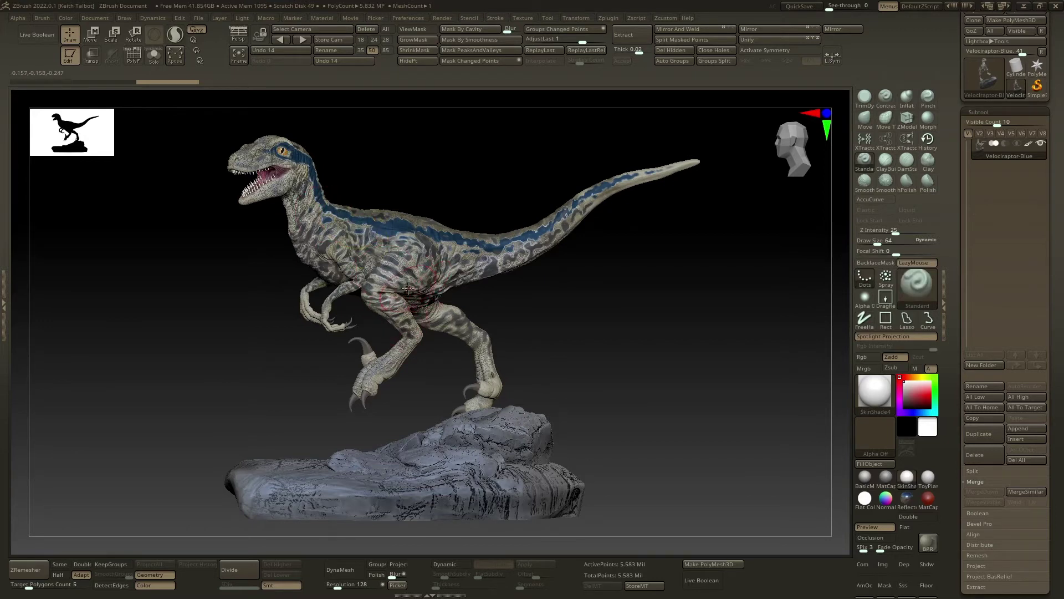
right_drag(408, 288, 394, 275)
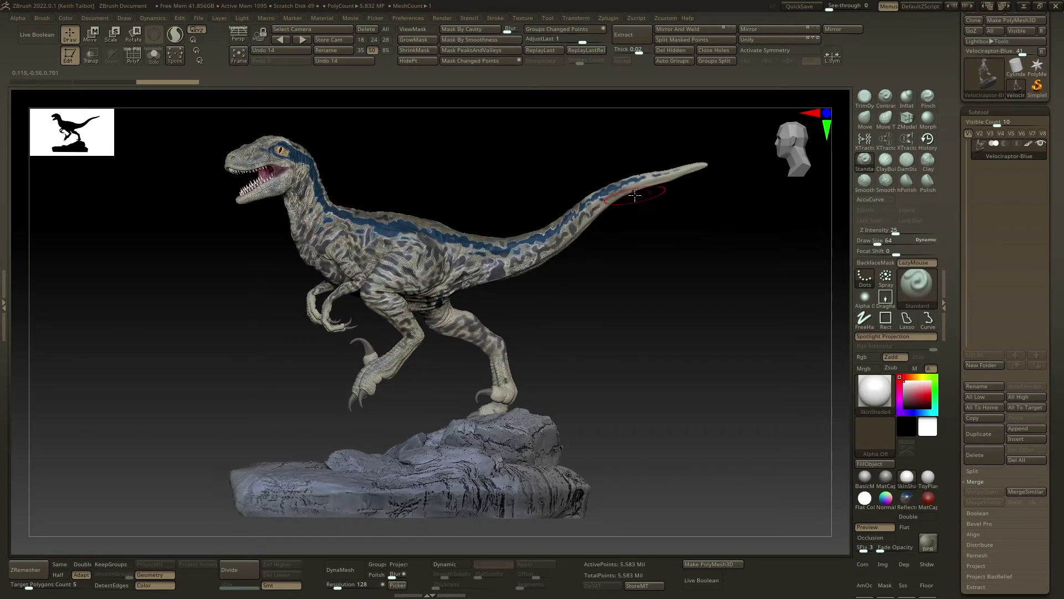
mouse_move(451, 320)
ctrl+right_down()
mouse_move(447, 434)
mouse_move(420, 432)
mouse_move(491, 324)
ctrl+right_up()
alt+right_drag(491, 423, 540, 558)
alt+right_drag(374, 173, 429, 304)
alt+right_drag(499, 361, 474, 327)
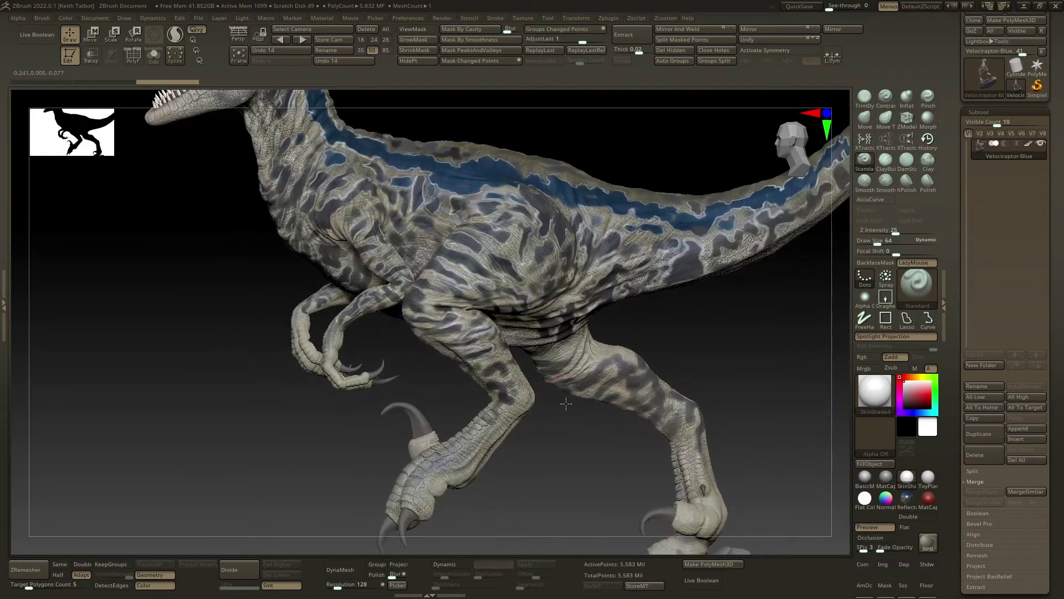
ctrl+right_drag(527, 355, 554, 367)
alt+right_drag(595, 369, 557, 377)
alt+right_drag(653, 377, 524, 371)
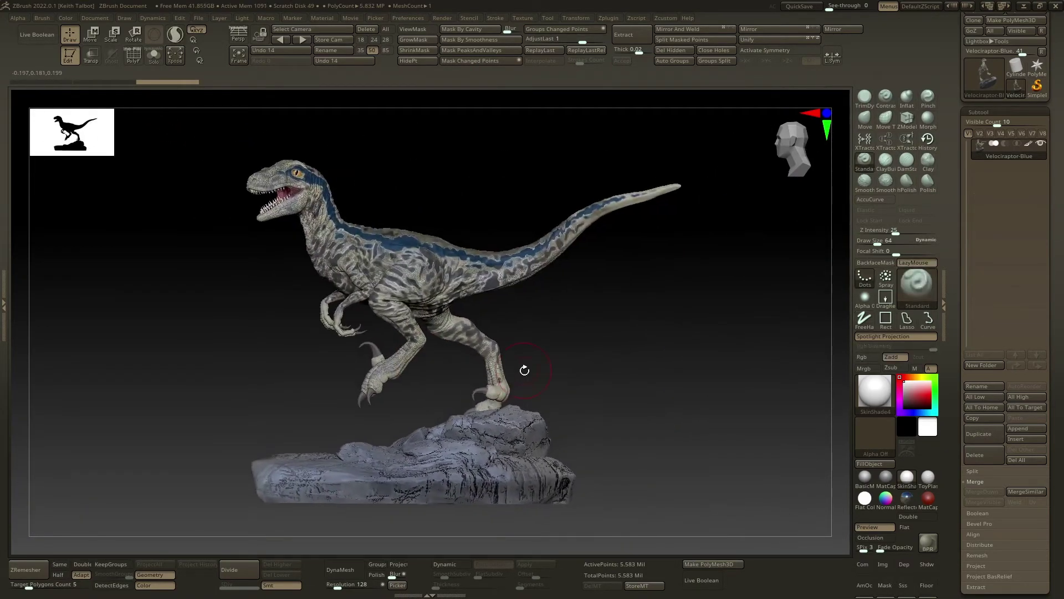
- Turn off the velociraptor's polypaint display and show its polygroup colors without the wireframe lines
click(1029, 143)
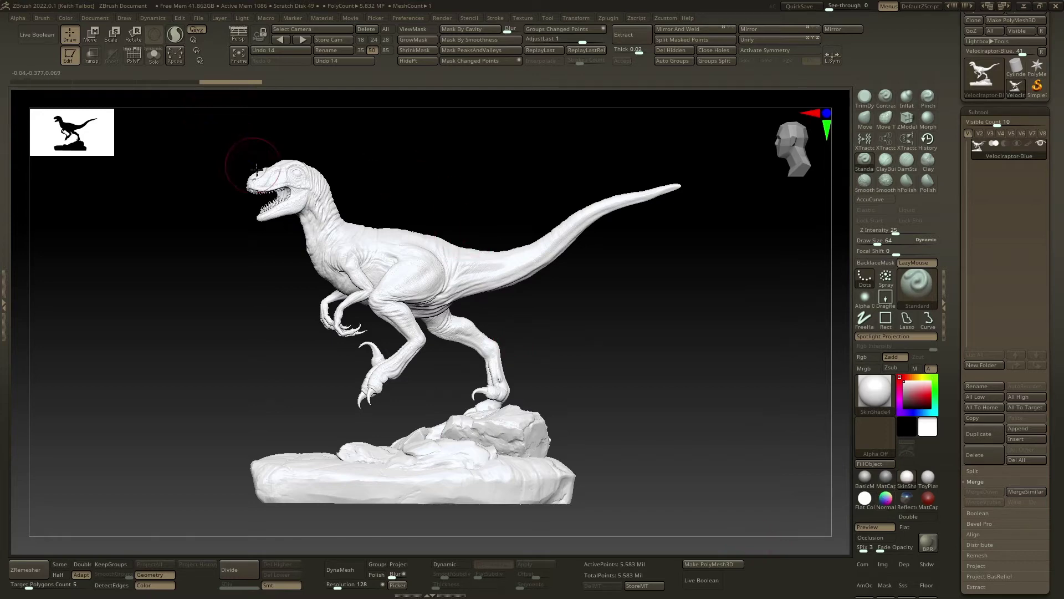
click(137, 55)
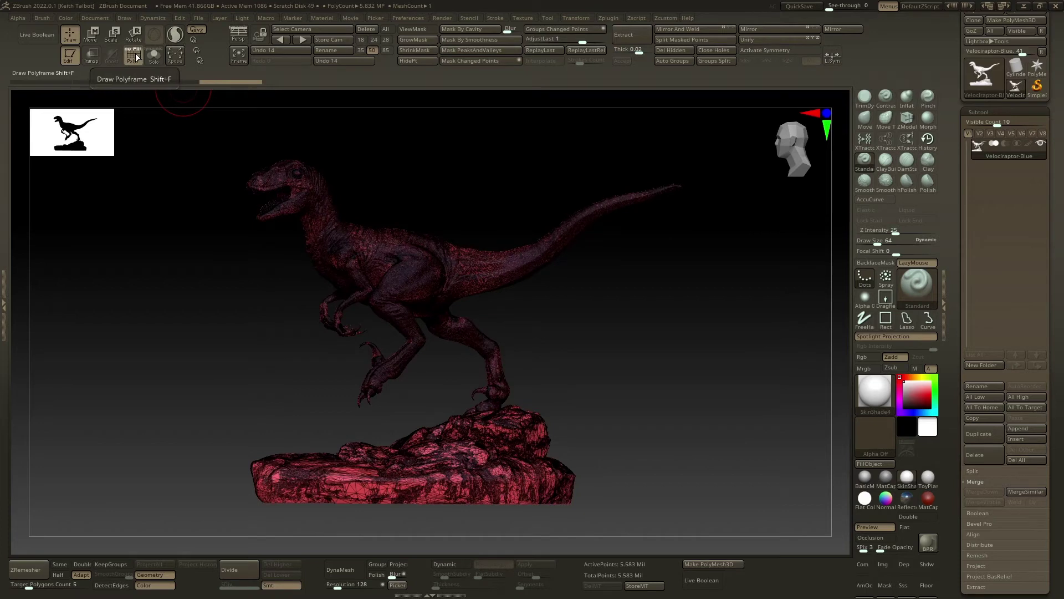
click(134, 54)
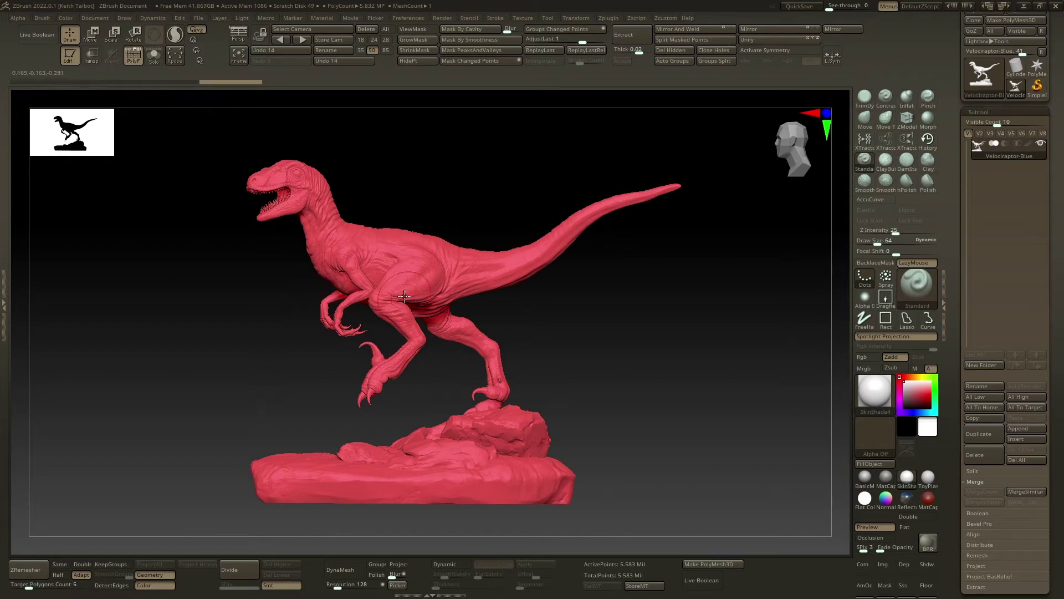
ctrl+right_drag(432, 288, 439, 302)
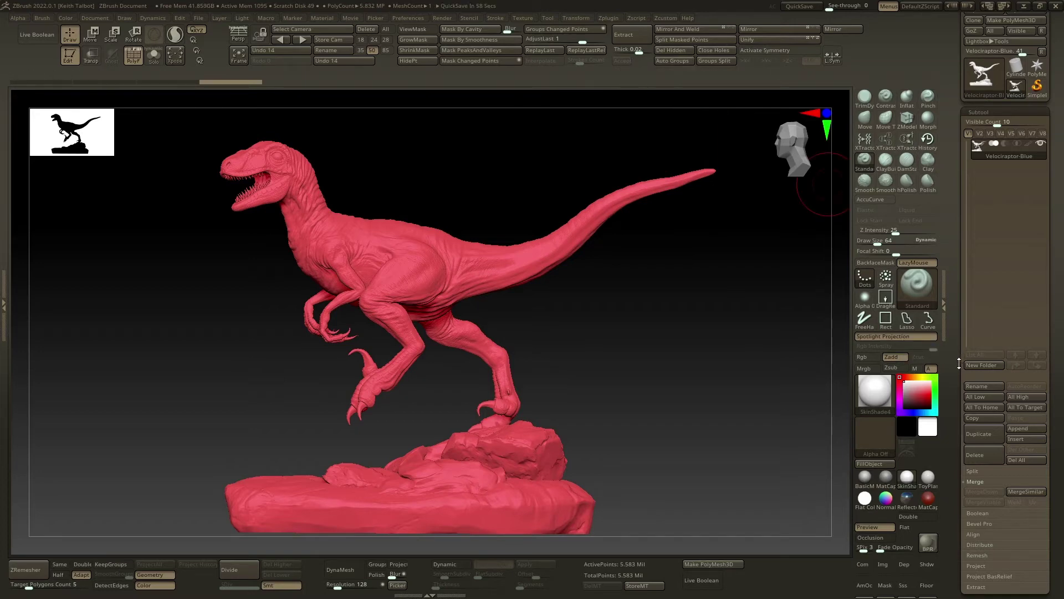
- Assign automatic polygroups to the separate parts of the velociraptor mesh with Auto Groups and inspect the result
drag(959, 364, 932, 238)
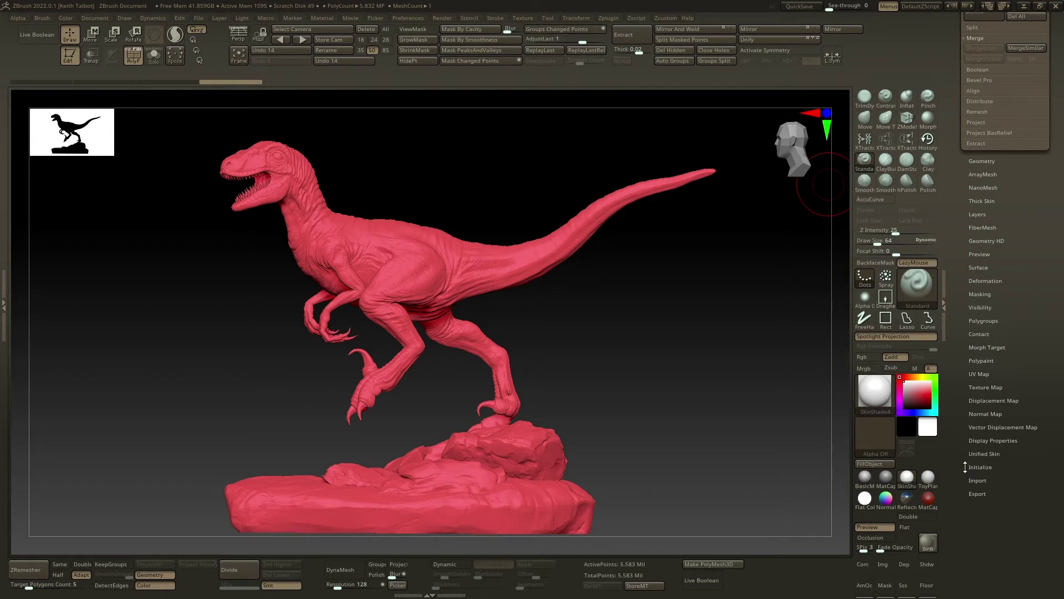
click(971, 321)
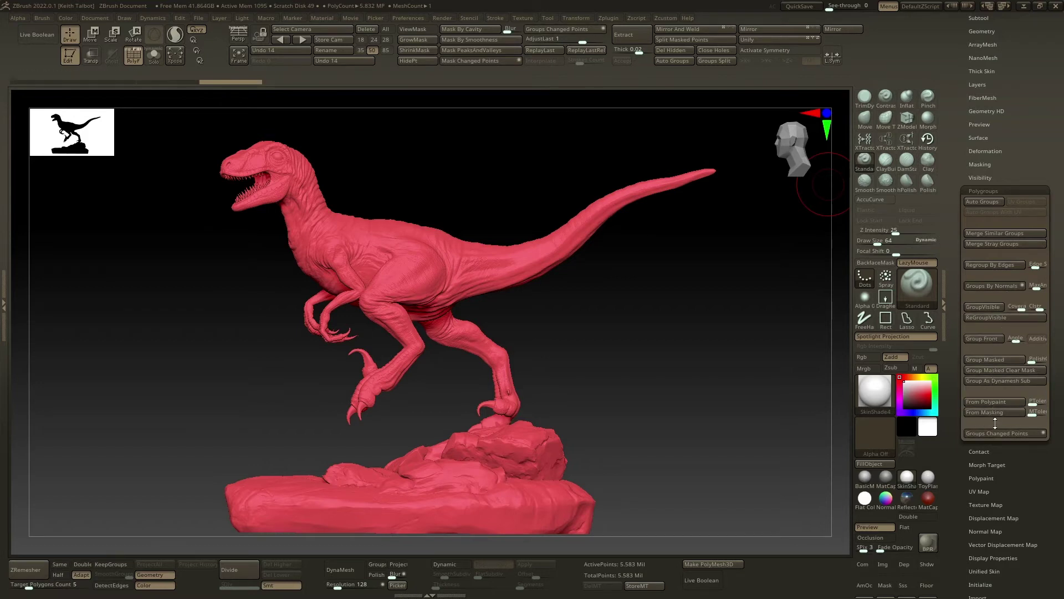
click(990, 203)
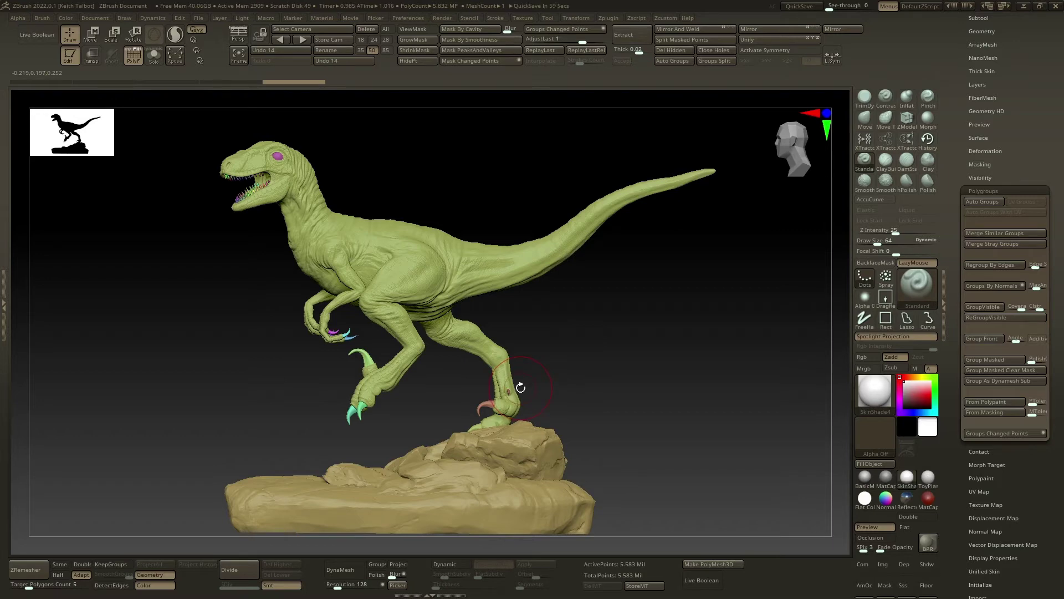
mouse_move(303, 227)
right_down()
mouse_move(331, 234)
mouse_move(266, 232)
mouse_move(317, 238)
mouse_move(372, 387)
mouse_move(366, 287)
mouse_move(350, 258)
right_up()
ctrl+right_drag(423, 309, 419, 271)
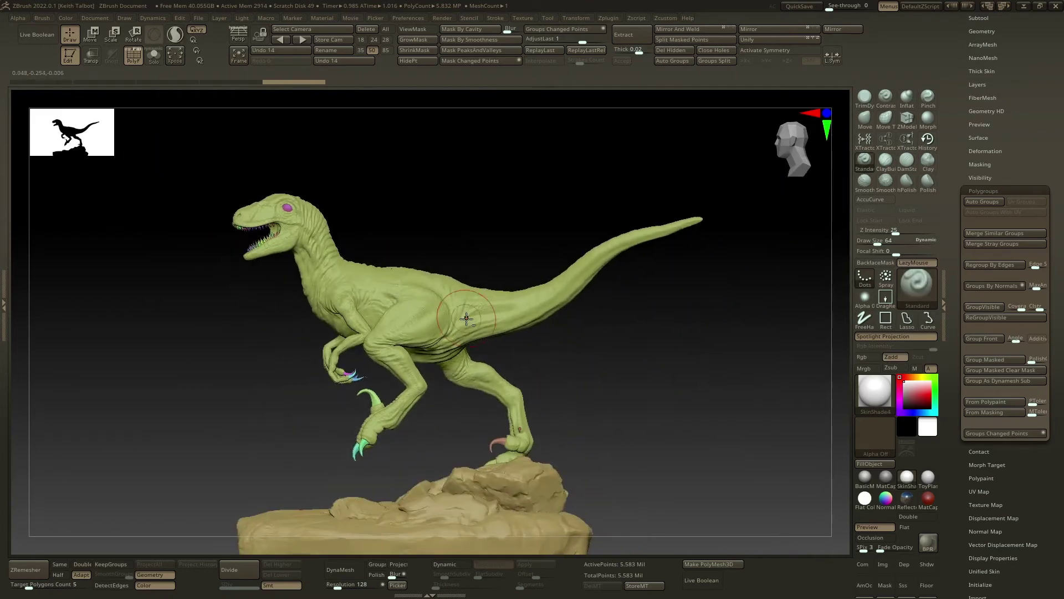
alt+right_drag(466, 318, 446, 282)
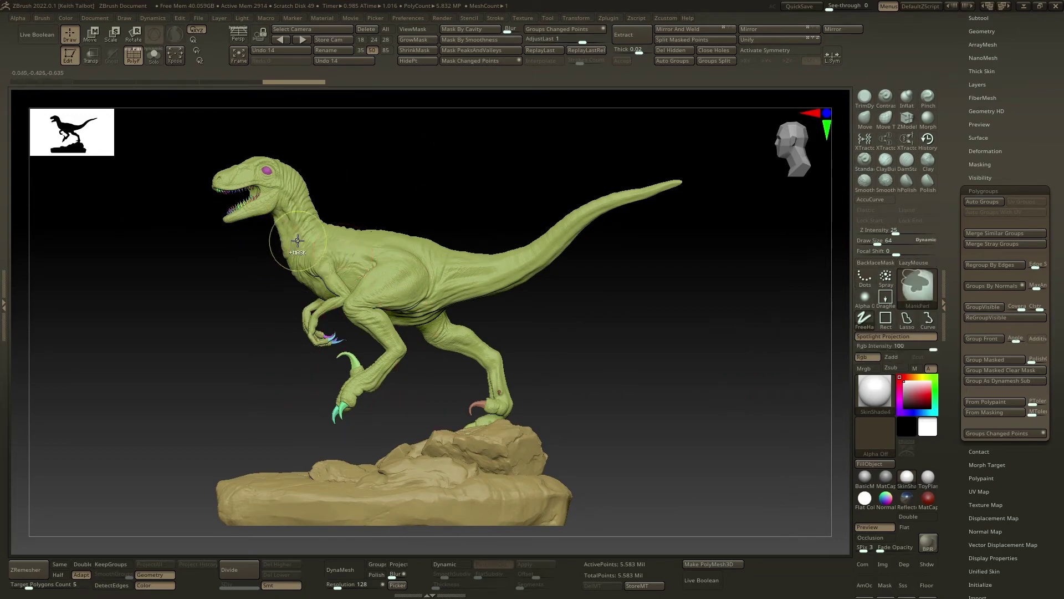
- Isolate the teeth by hiding the body, both eyes, the claws and the rock base
key(ctrl+shift)
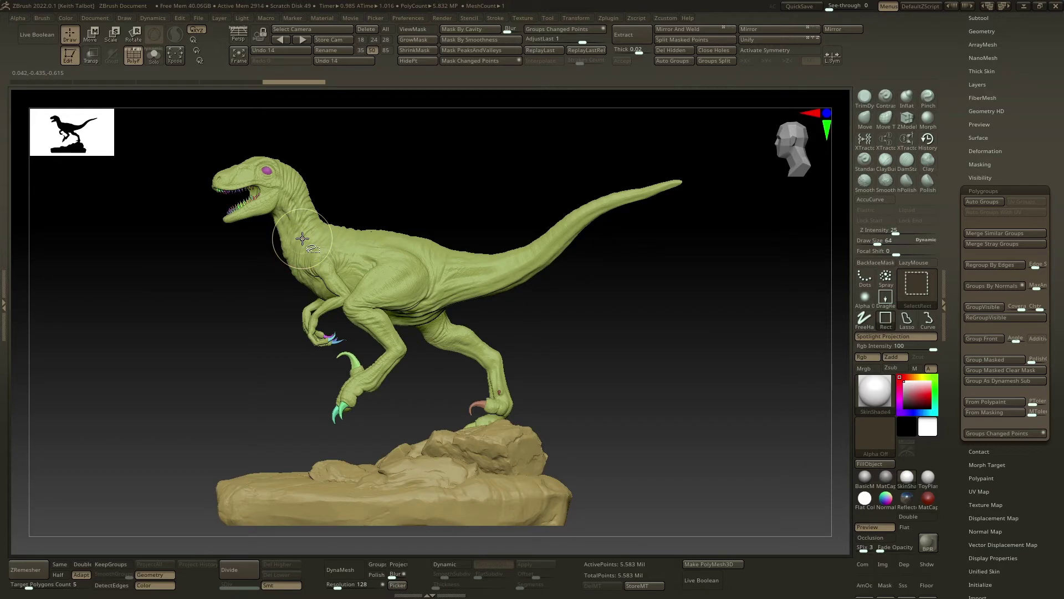
ctrl+shift+click(305, 236)
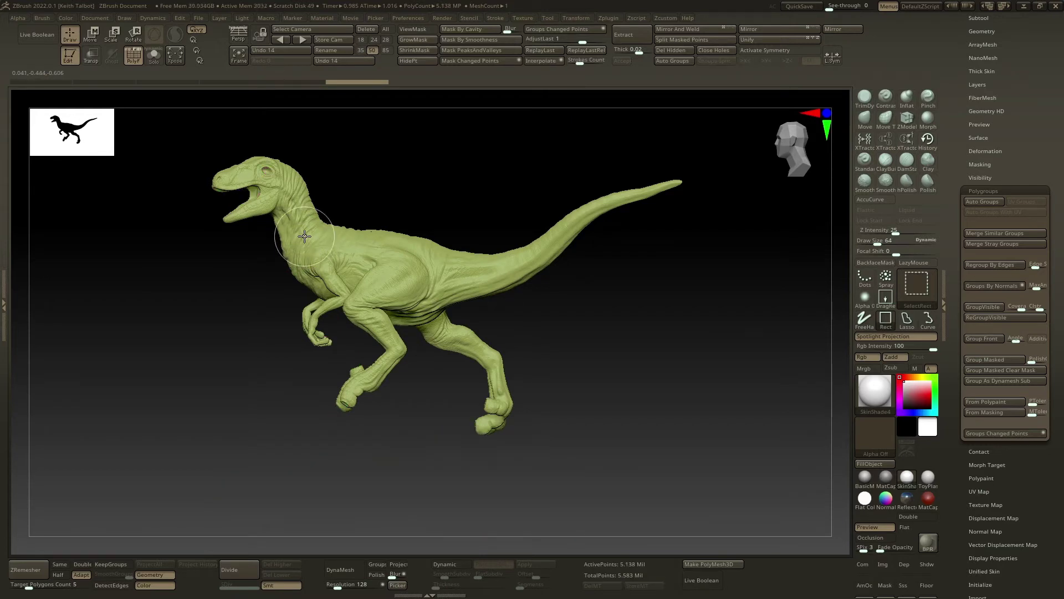
ctrl+shift+click(369, 254)
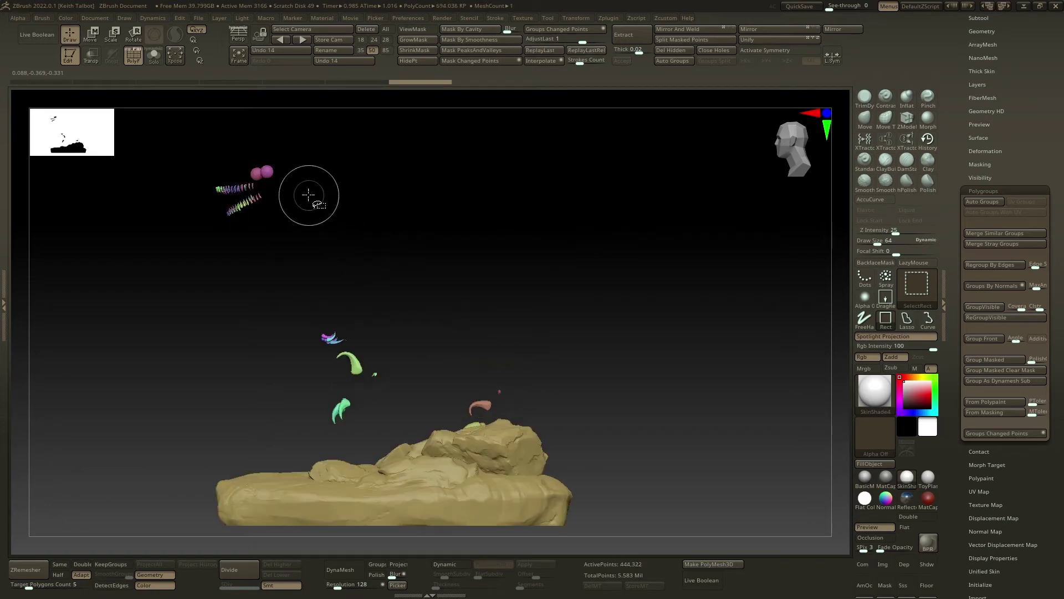
ctrl+shift+click(270, 172)
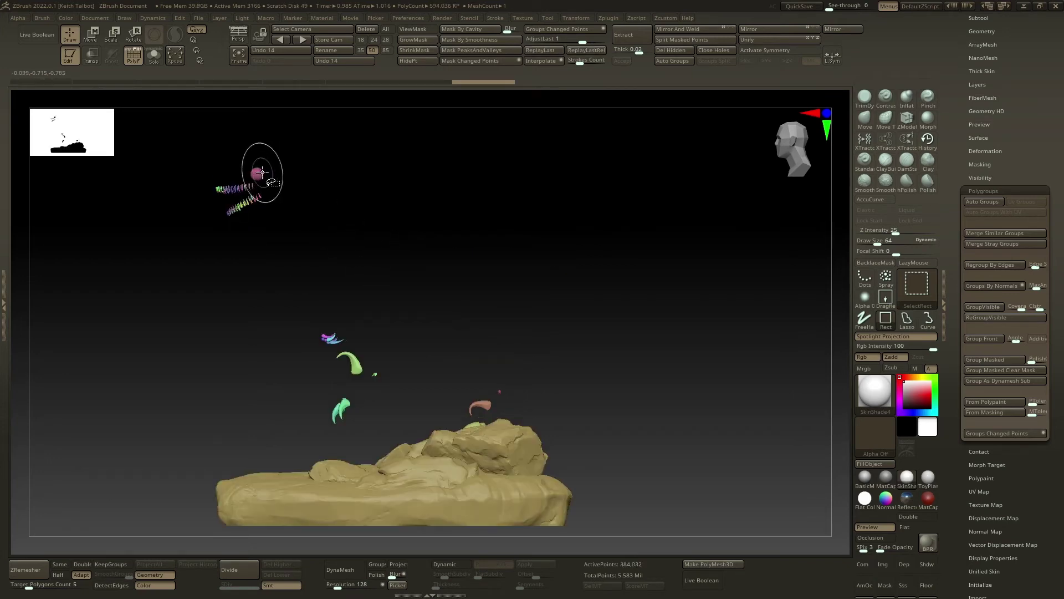
ctrl+shift+click(258, 173)
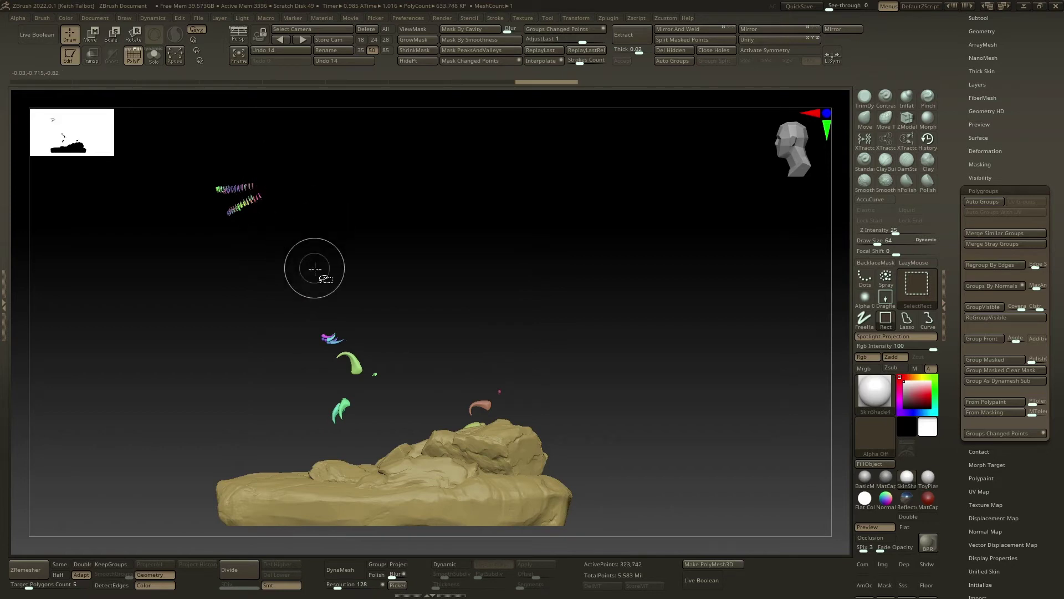
ctrl+shift+drag(189, 170, 279, 239)
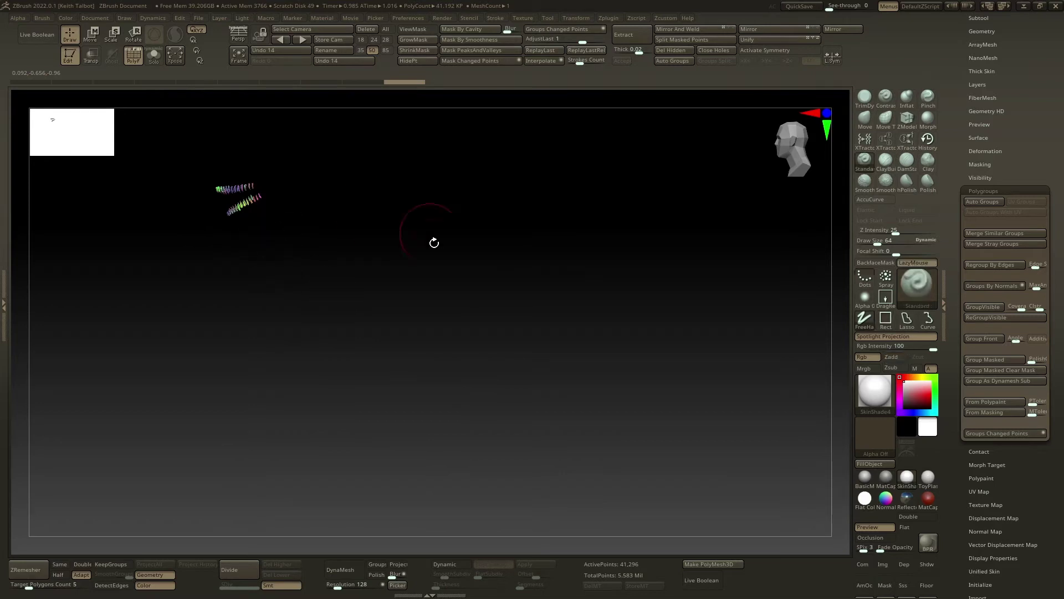
- Combine all the visible teeth into a single polygroup and show the whole model again
mouse_move(355, 247)
mouse_down()
mouse_move(392, 255)
mouse_move(350, 245)
mouse_up()
key(ctrl)
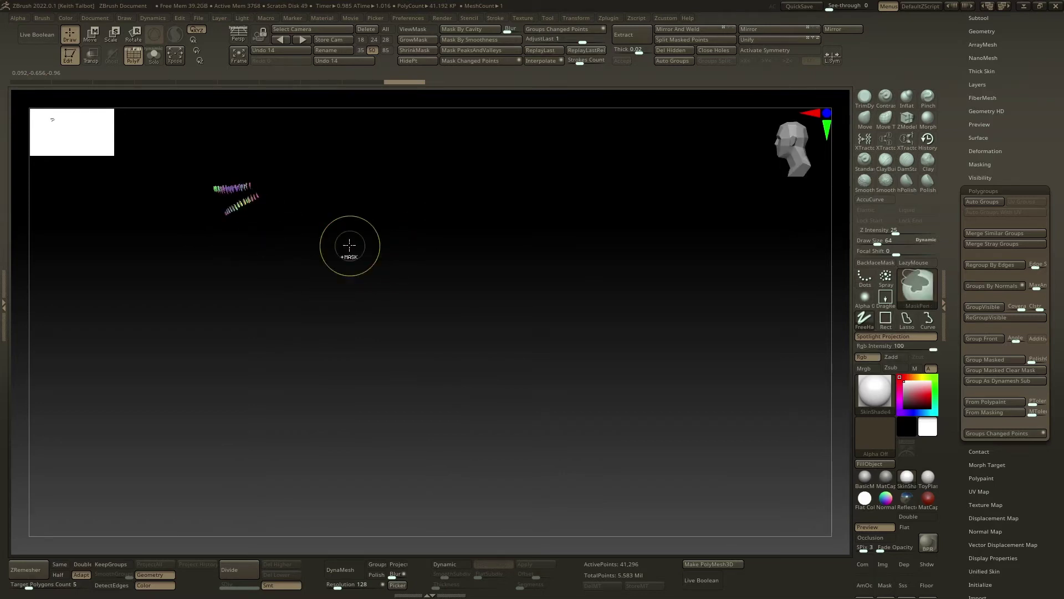
mouse_move(349, 245)
mouse_down()
mouse_move(404, 243)
mouse_move(347, 237)
mouse_move(391, 251)
mouse_up()
key(ctrl+shift)
ctrl+shift+click(391, 252)
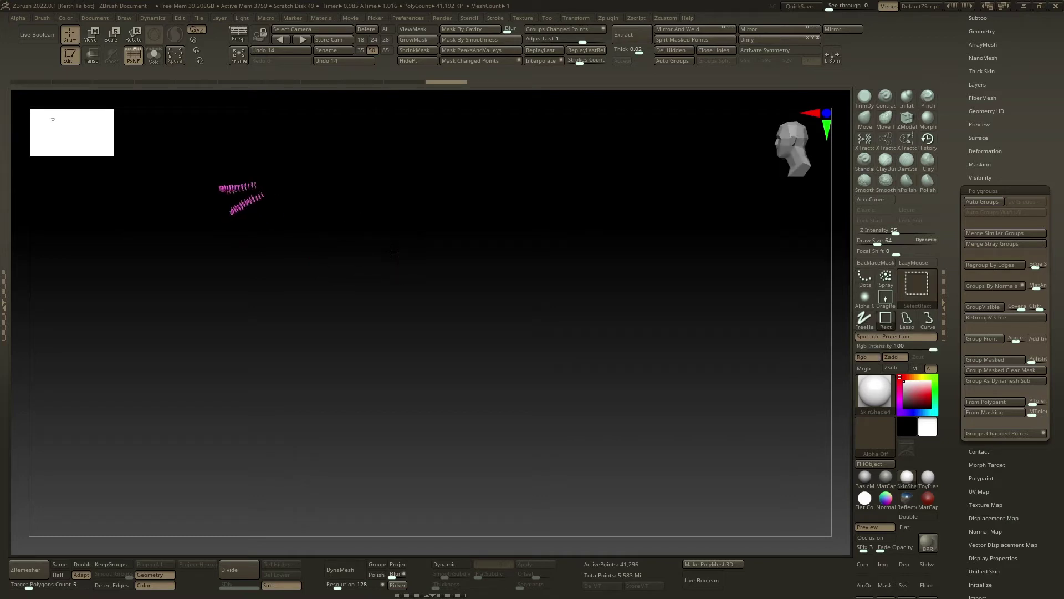
right_drag(400, 261, 401, 268)
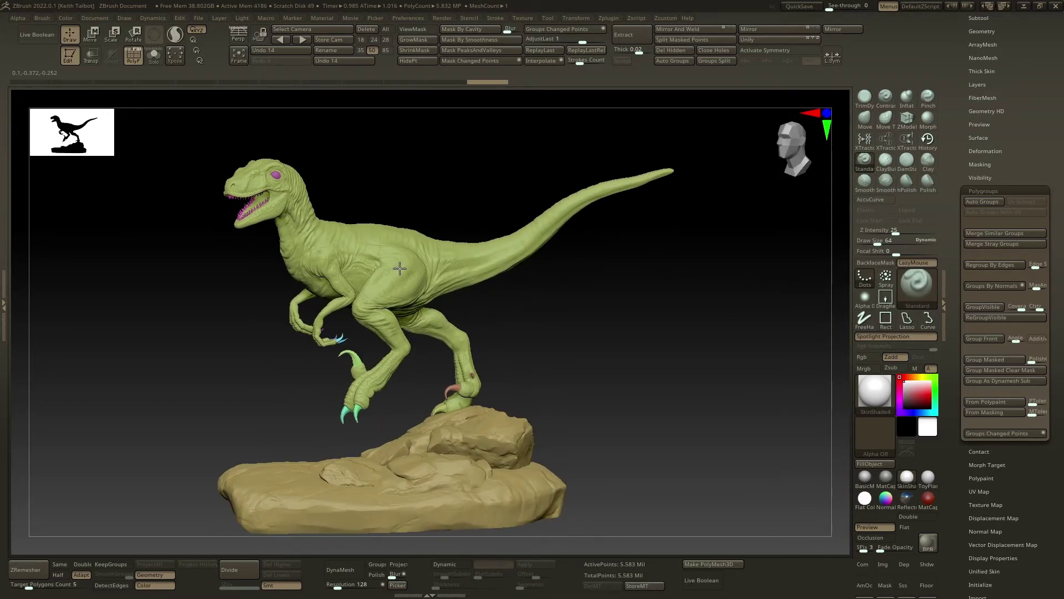
- Isolate the two eyes, combine them into one polygroup and show the whole model again
key(ctrl+shift)
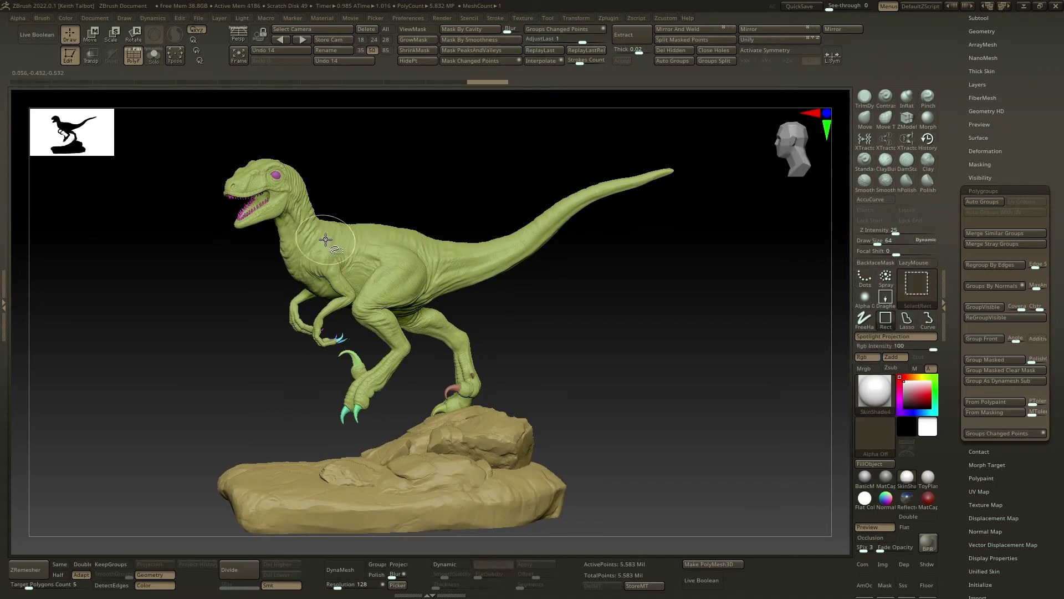
ctrl+shift+click(325, 239)
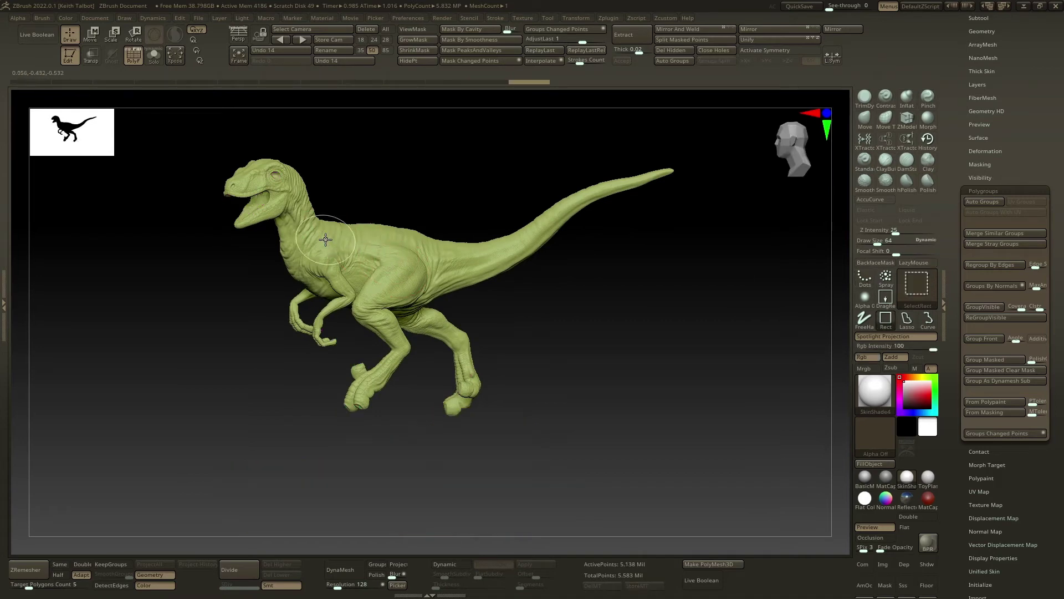
ctrl+shift+click(326, 239)
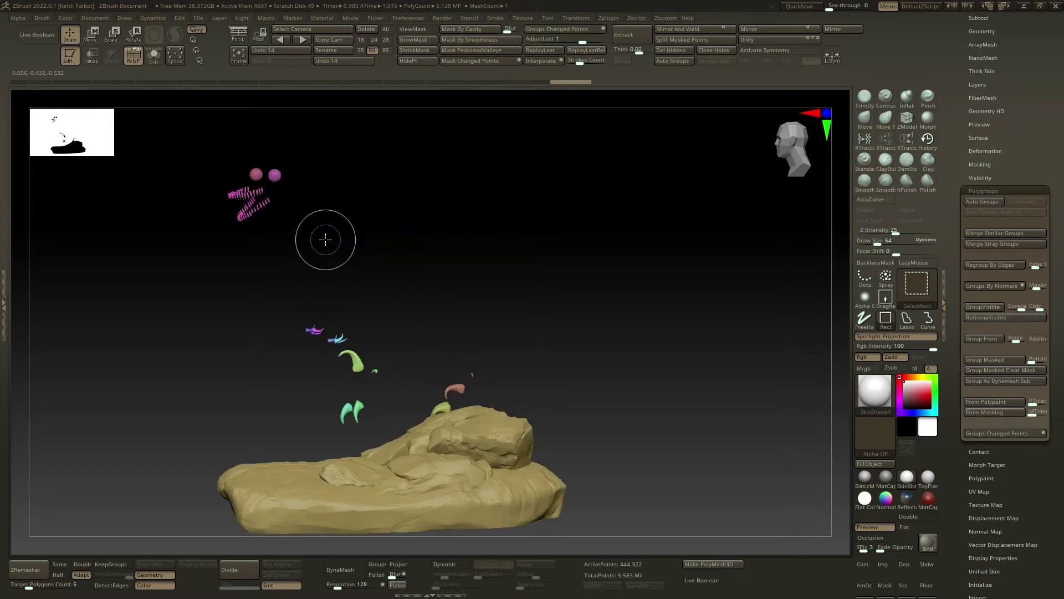
ctrl+alt+shift+click(240, 195)
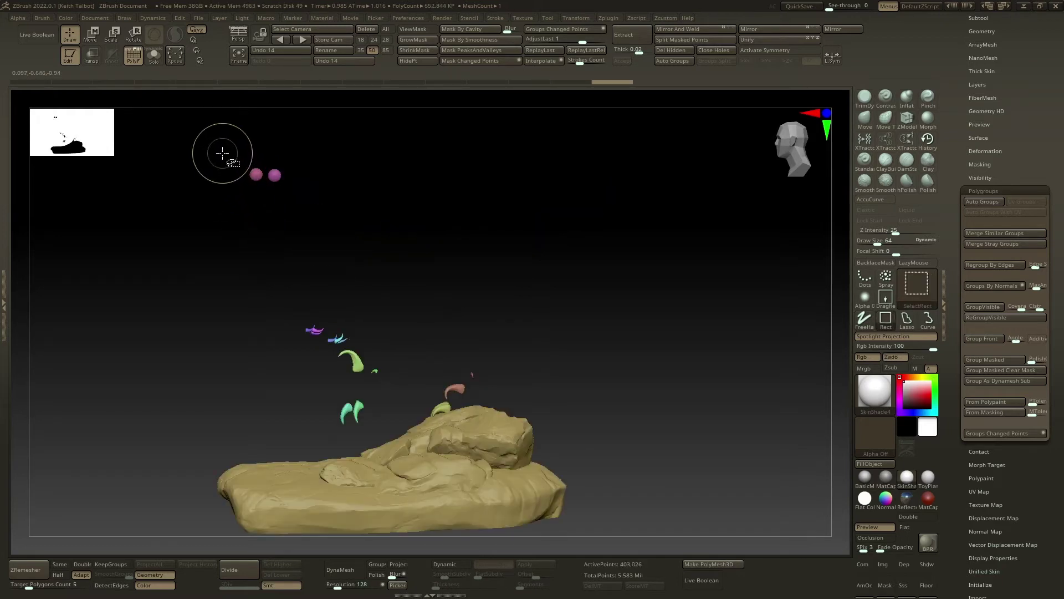
ctrl+shift+drag(223, 153, 296, 198)
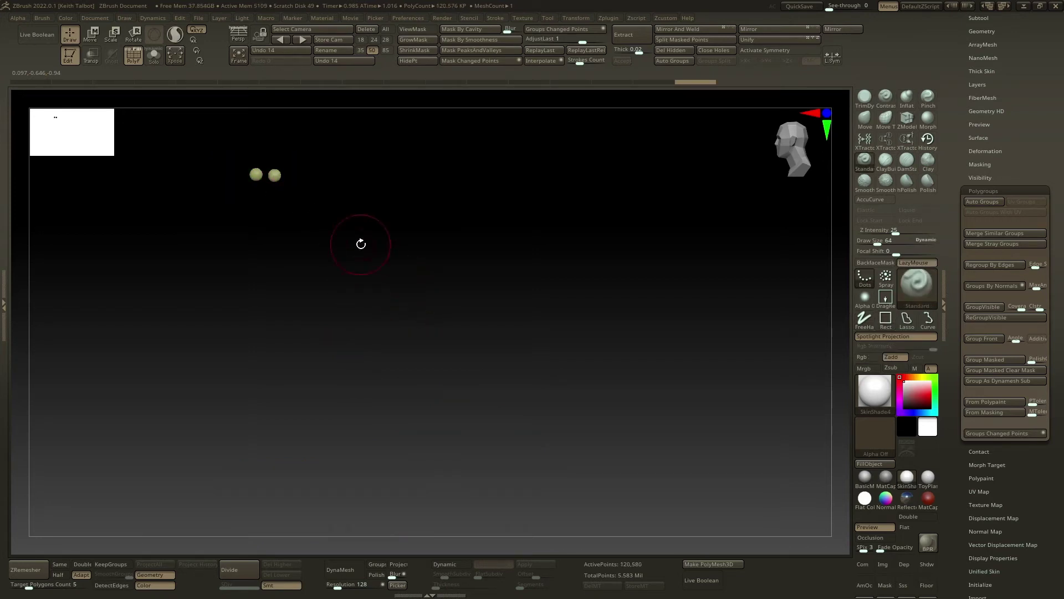
key(ctrl+shift)
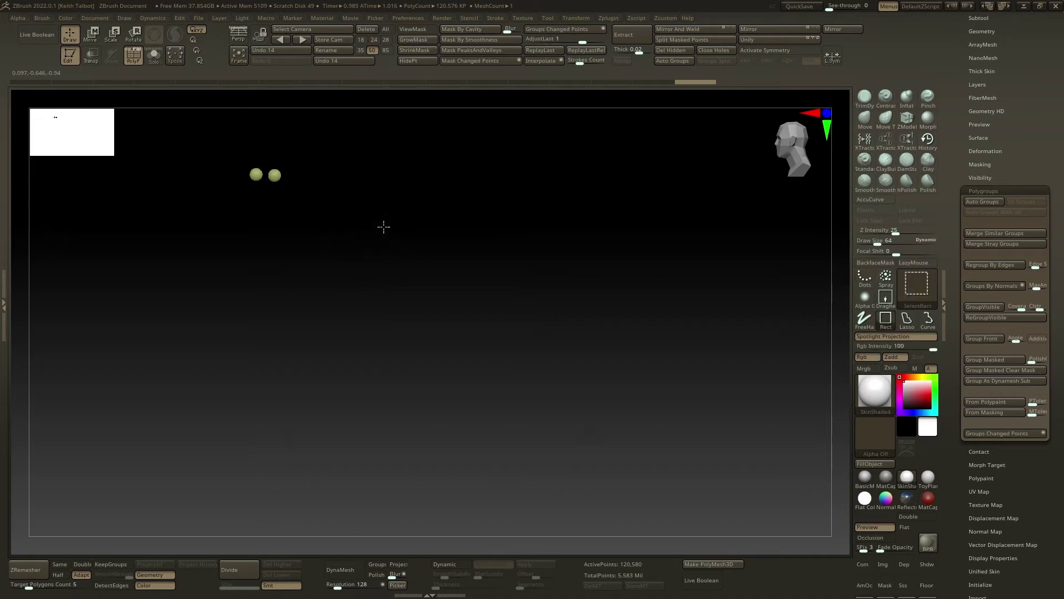
ctrl+shift+click(384, 226)
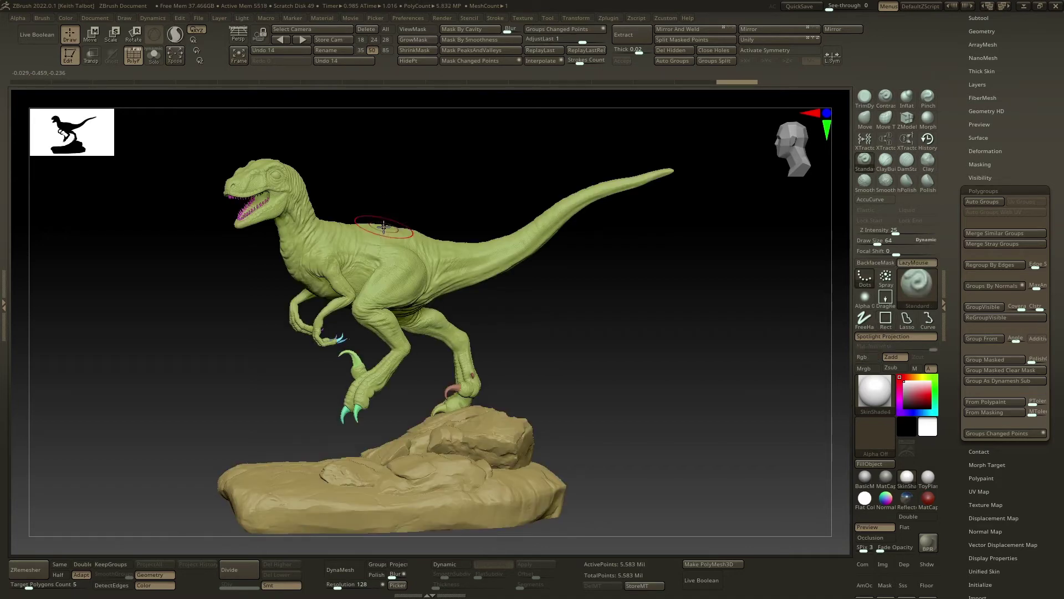
- Isolate the eyes and regroup them until their polygroup color differs from the body's, with the full model shown again
ctrl+shift+click(276, 175)
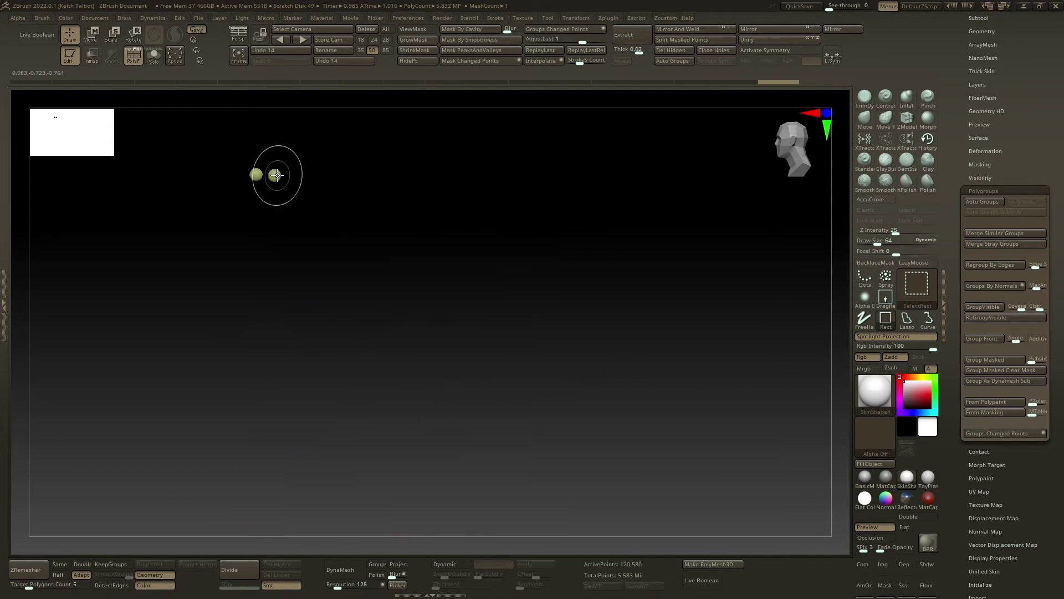
key(ctrl+w)
key(ctrl+w)
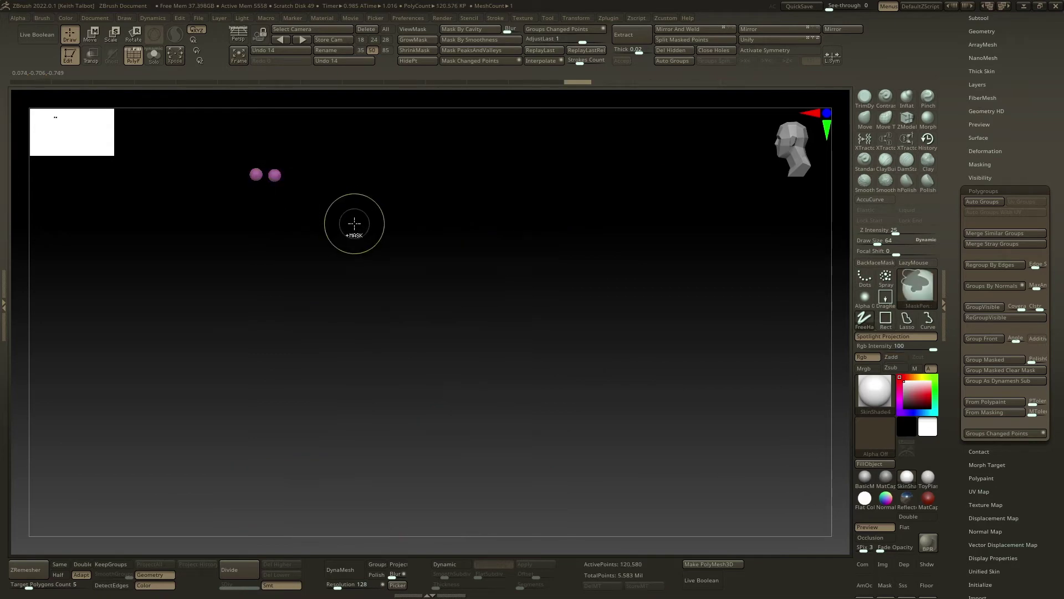
key(ctrl+shift)
ctrl+shift+click(355, 224)
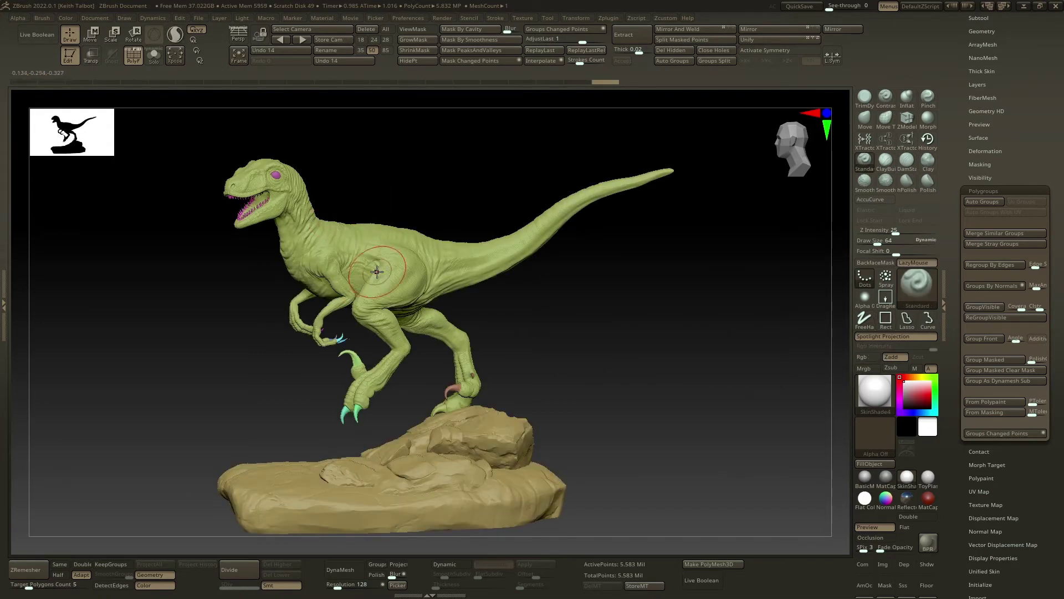
- Isolate the hand claws, combine them into a single polygroup and show the whole model again
ctrl+shift+click(395, 248)
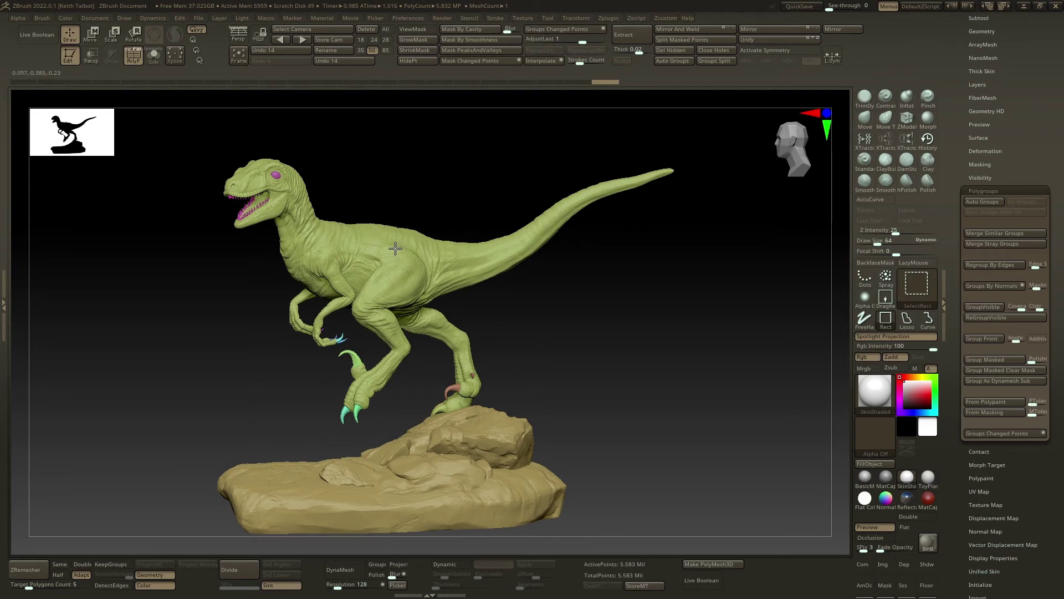
ctrl+shift+click(395, 248)
ctrl+shift+click(395, 248)
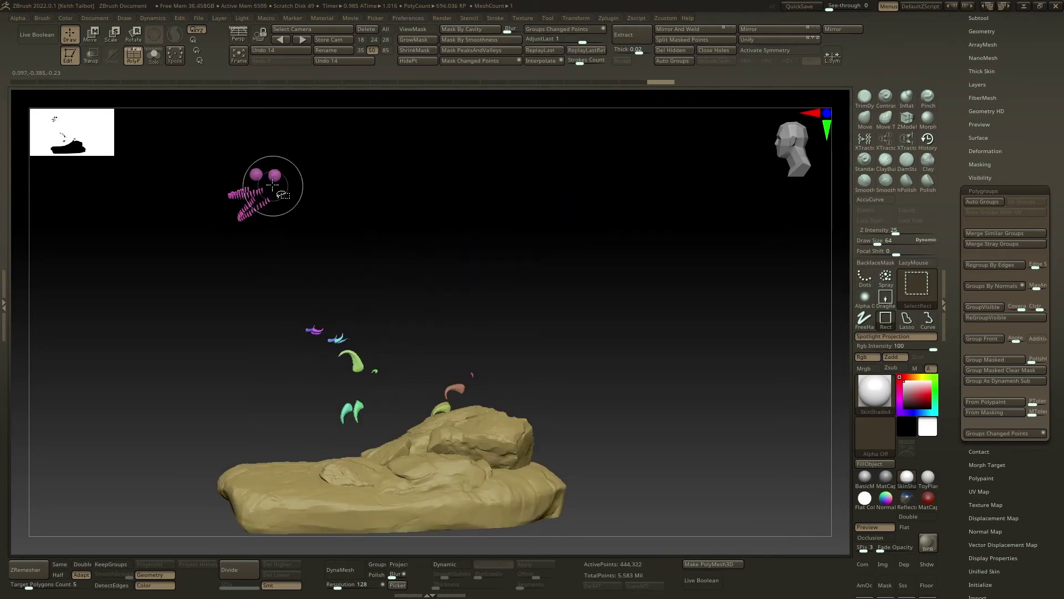
mouse_move(350, 256)
mouse_down()
mouse_move(358, 268)
mouse_move(348, 265)
mouse_up()
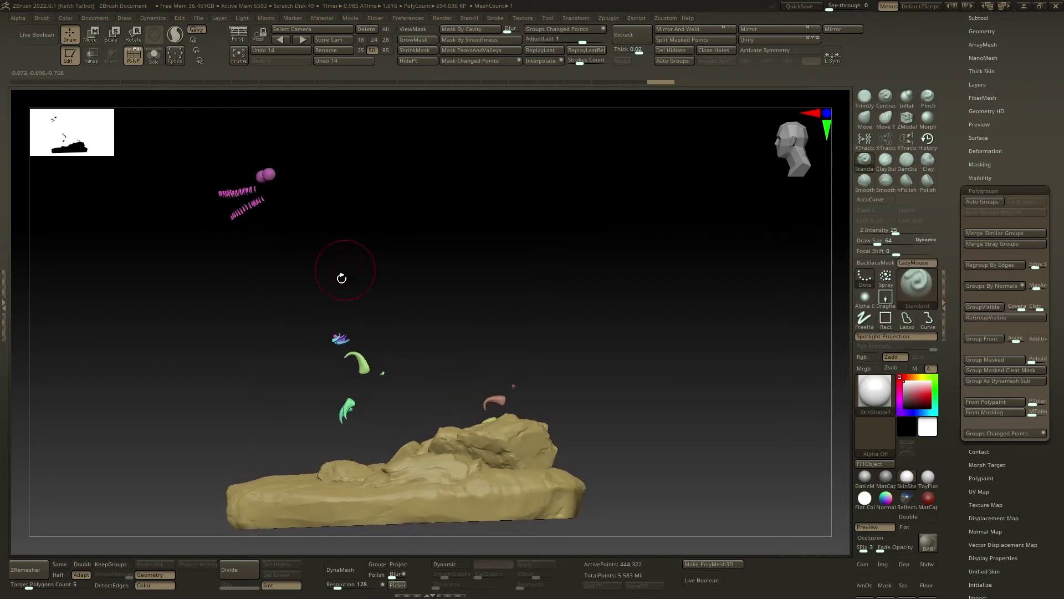
mouse_move(285, 316)
ctrl+shift+mouse_down()
mouse_move(428, 371)
mouse_move(392, 365)
mouse_move(410, 333)
mouse_move(421, 336)
ctrl+shift+mouse_up()
key(ctrl+w)
ctrl+shift+click(403, 330)
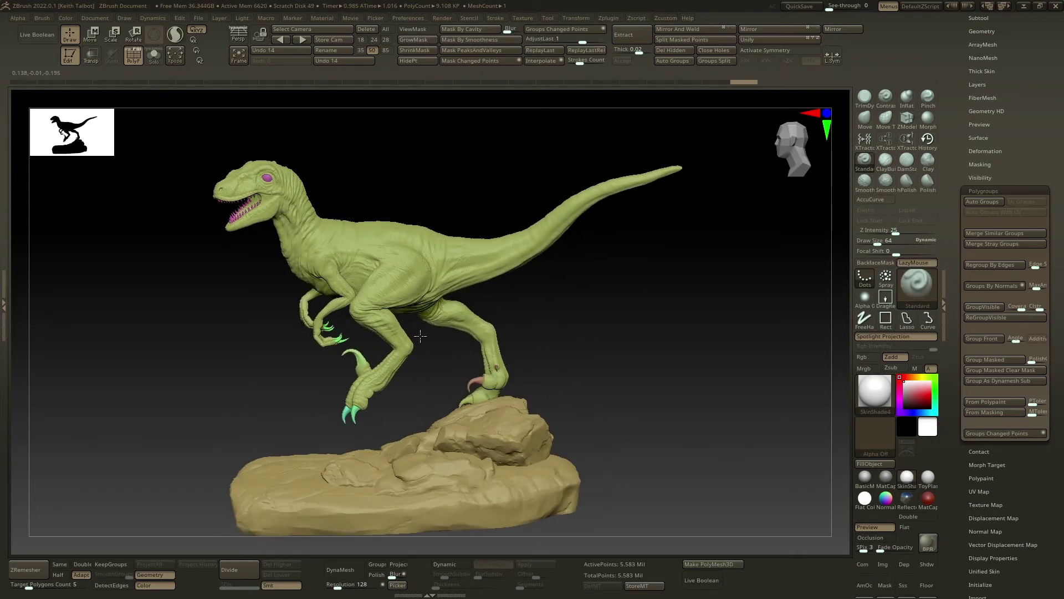
- Isolate the foot claws by hiding the body, hand claws, teeth, eyes and rock base
ctrl+shift+click(391, 280)
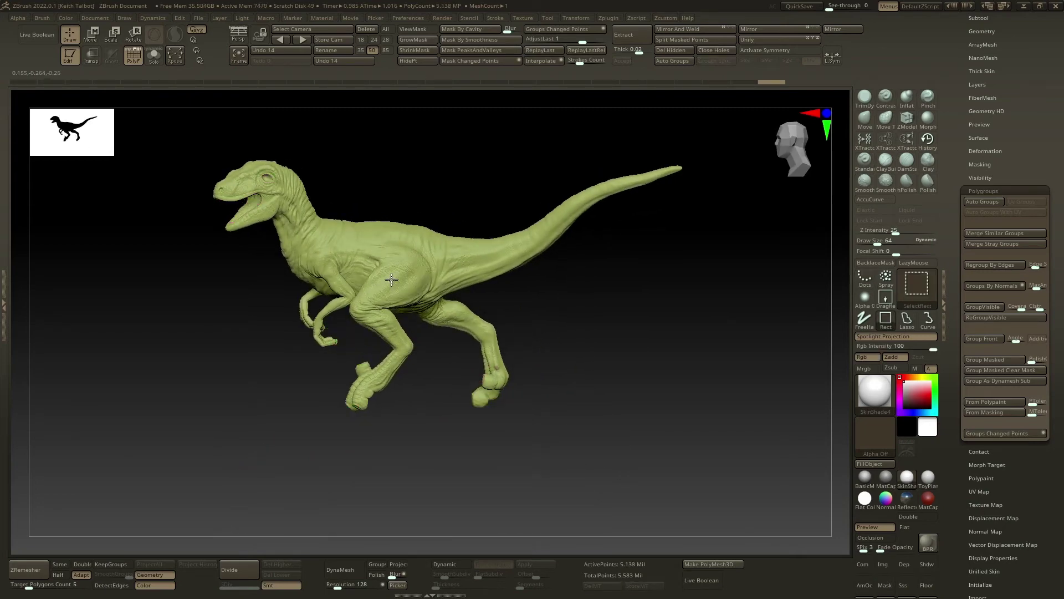
ctrl+shift+click(391, 279)
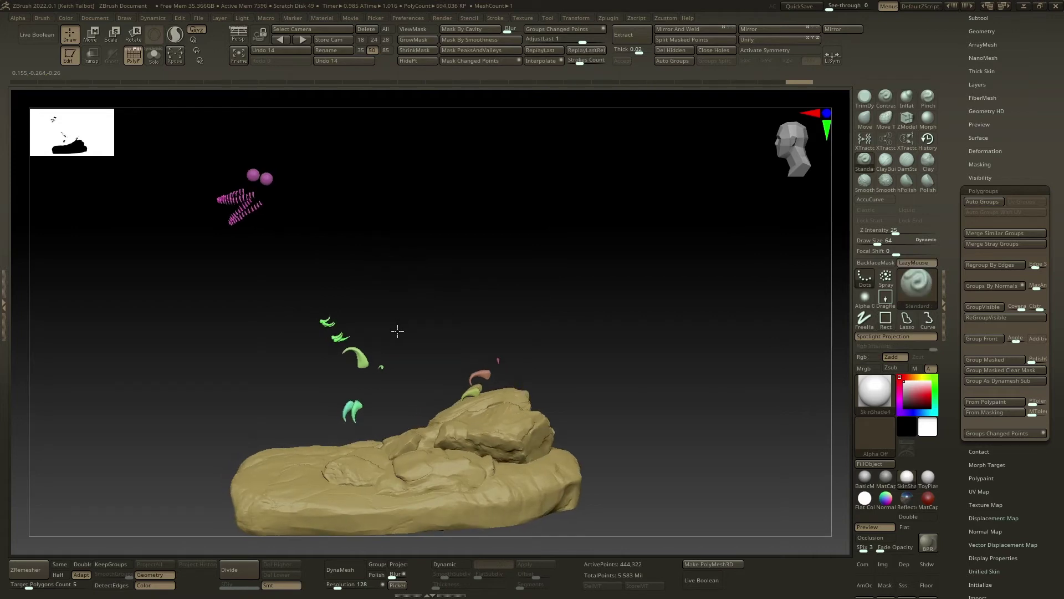
ctrl+shift+click(338, 336)
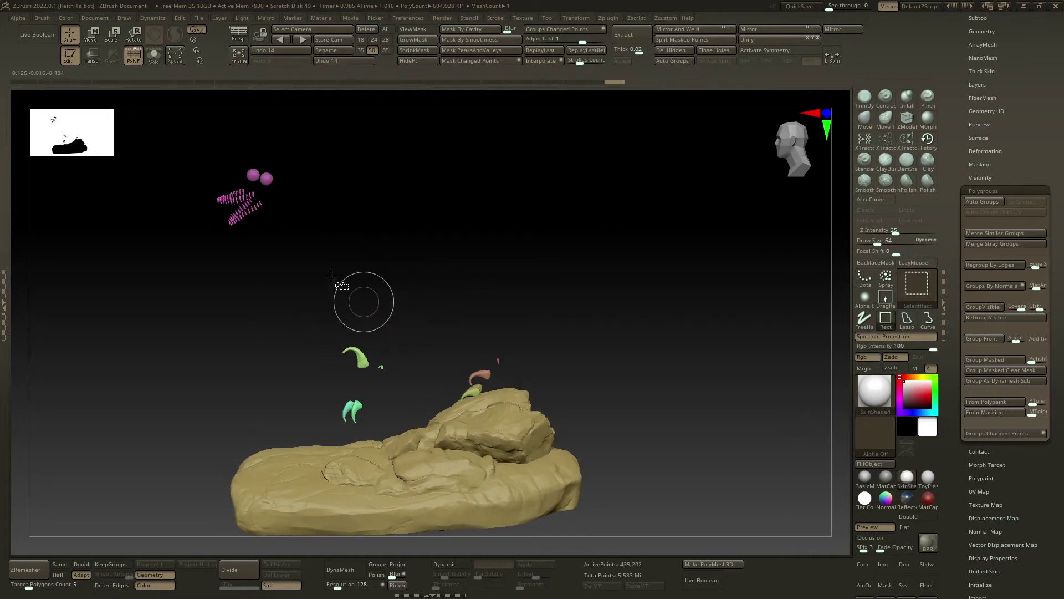
ctrl+alt+shift+click(238, 213)
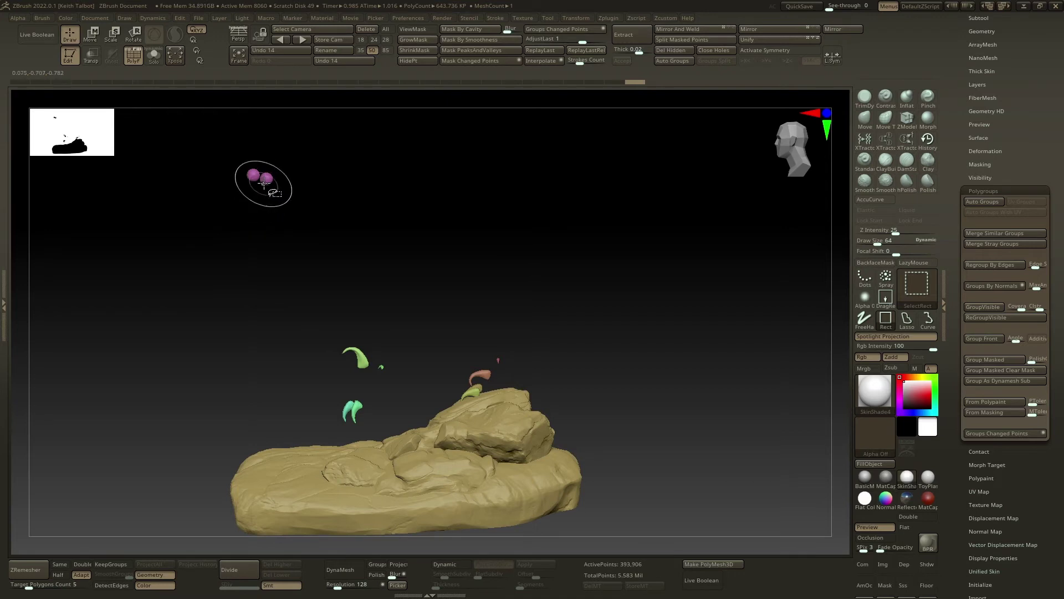
ctrl+alt+shift+click(264, 182)
ctrl+alt+shift+click(423, 471)
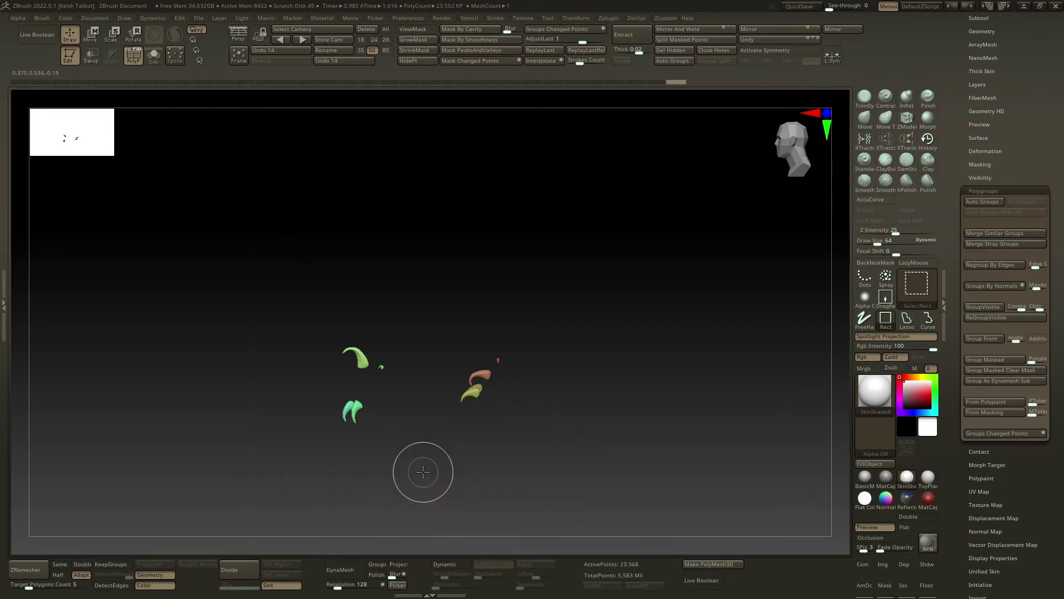
- Combine all the foot claws into a single polygroup and show the whole model again
ctrl+shift+drag(280, 271, 565, 476)
ctrl+shift+click(653, 448)
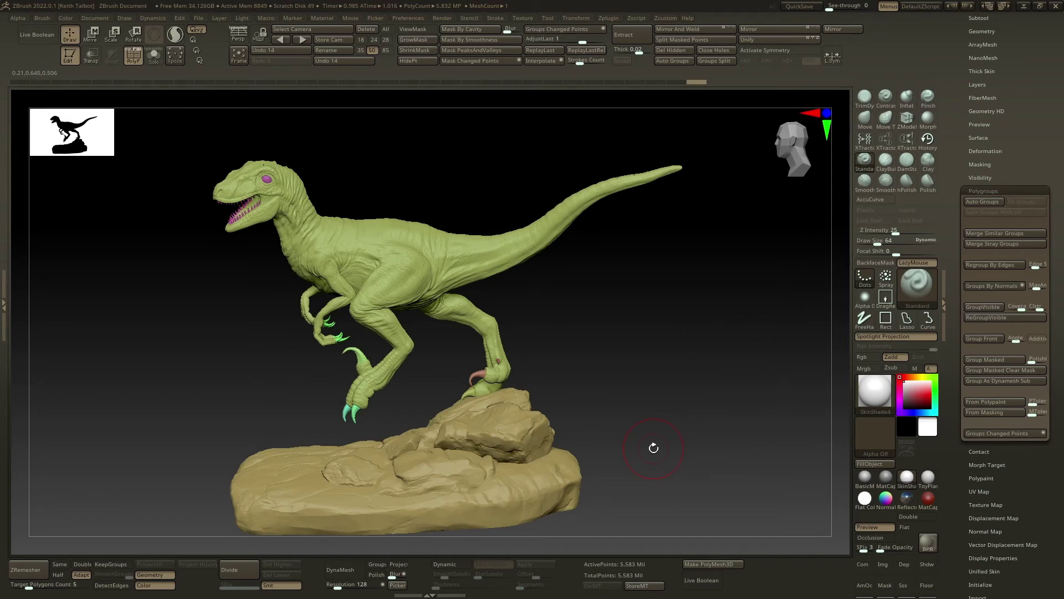
ctrl+shift+drag(649, 432, 645, 435)
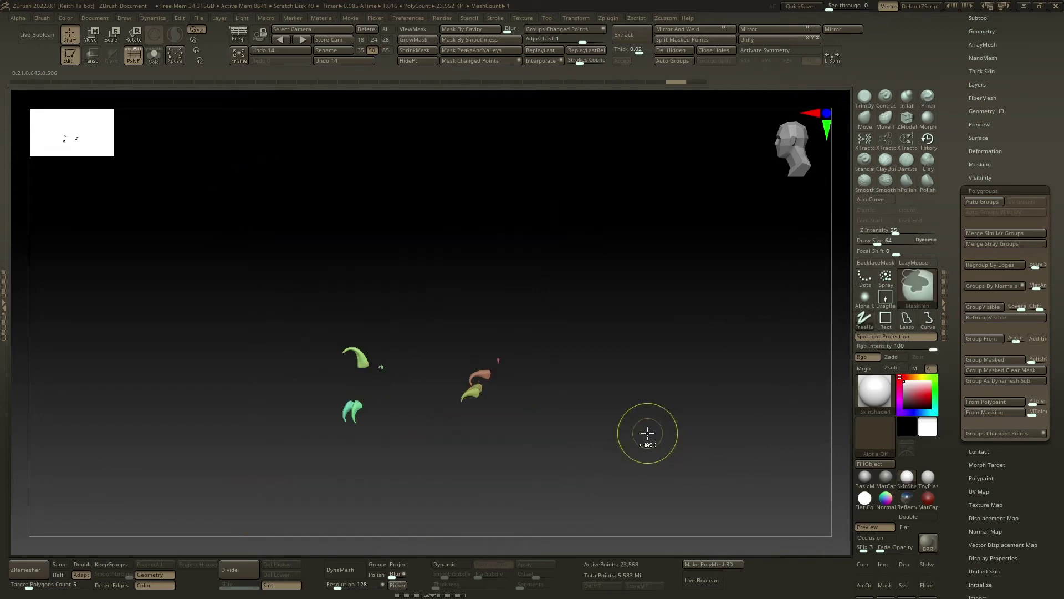
key(ctrl)
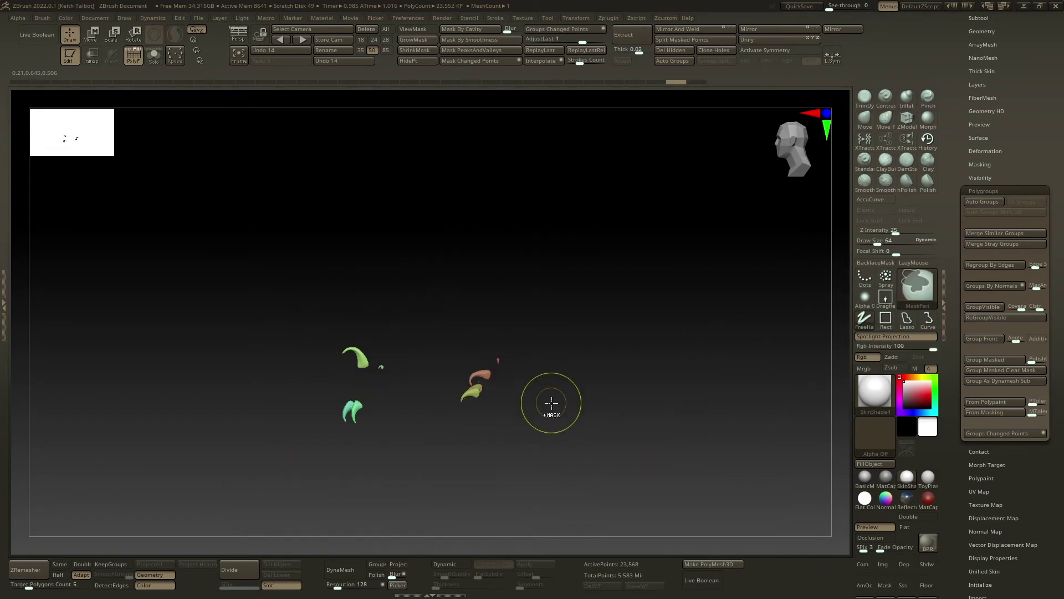
key(ctrl+w)
key(ctrl+shift)
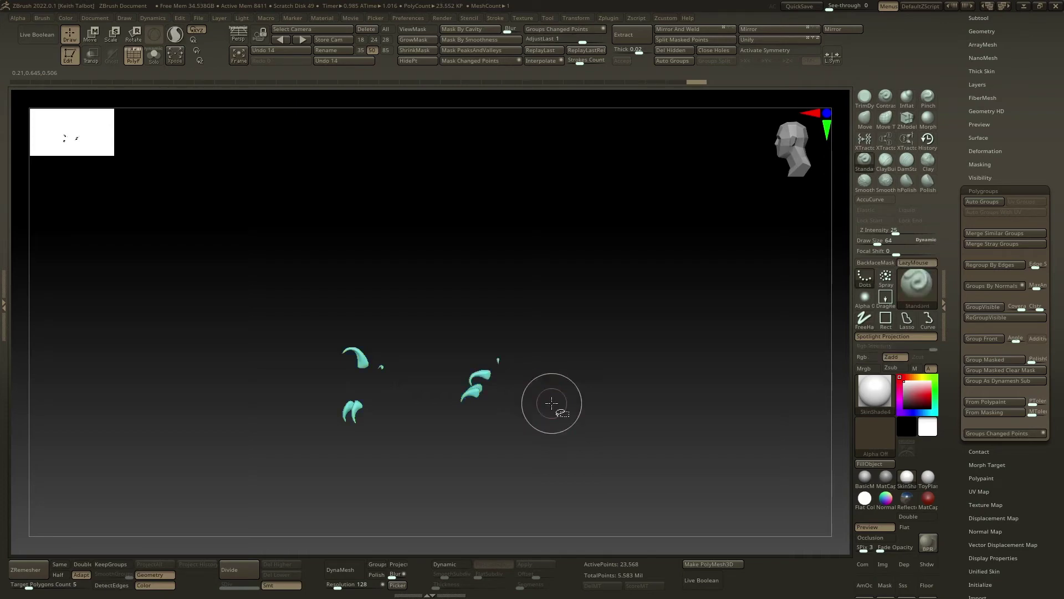
ctrl+shift+click(609, 389)
mouse_move(608, 388)
mouse_down()
mouse_move(594, 397)
mouse_move(623, 385)
mouse_move(601, 383)
mouse_up()
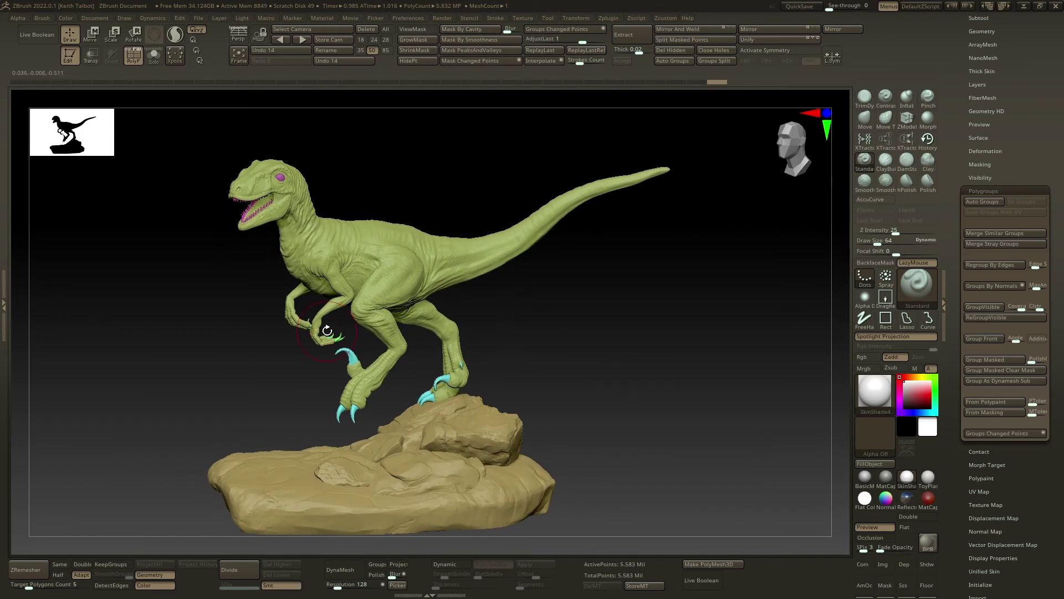
drag(526, 331, 519, 327)
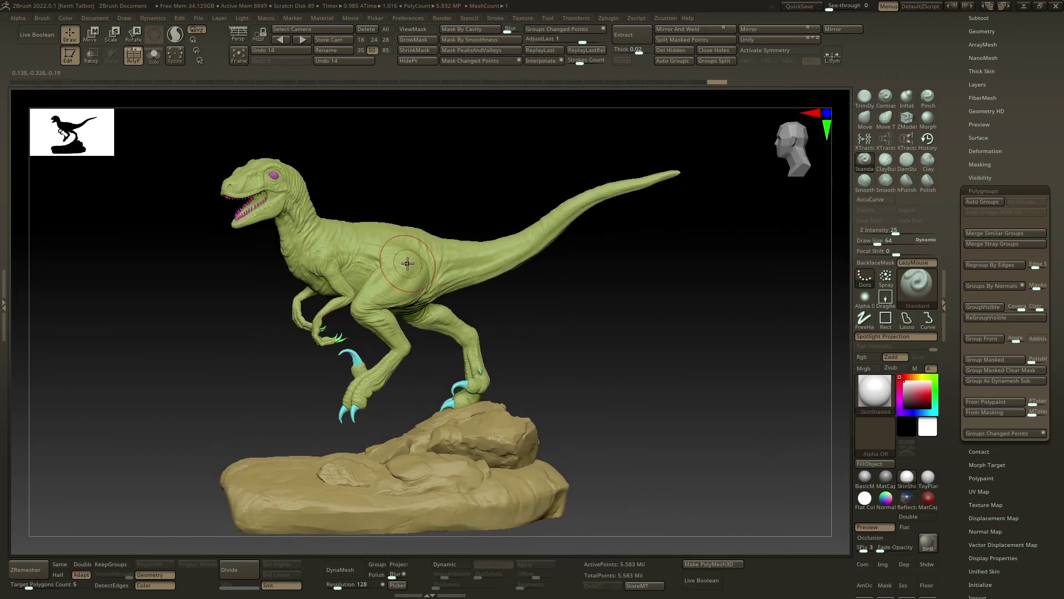
- Isolate the rock base to check its polygroup, and show the whole model again
key(ctrl)
ctrl+shift+click(502, 442)
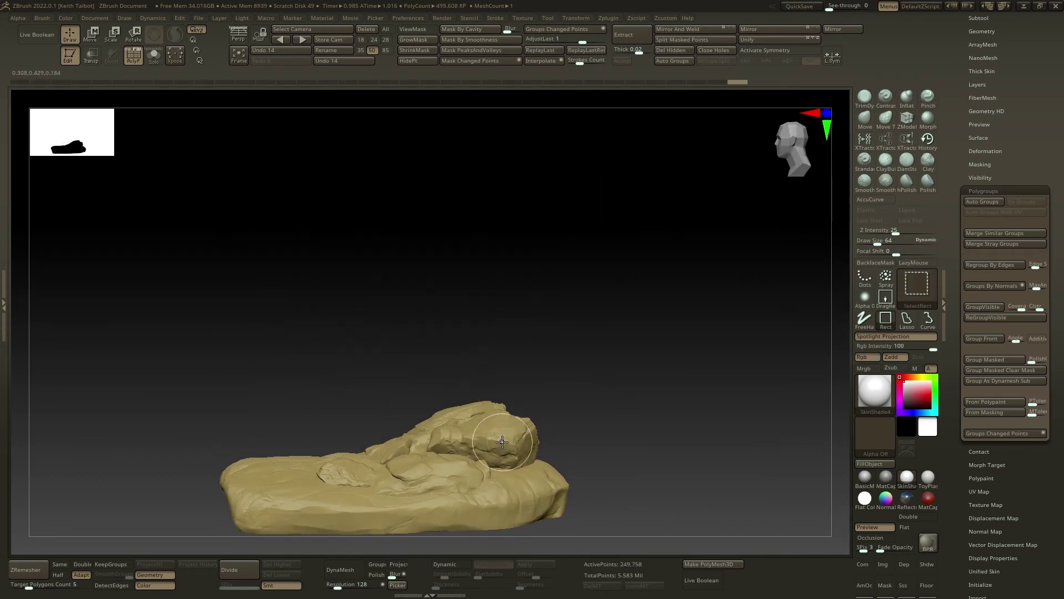
ctrl+shift+click(653, 392)
mouse_move(653, 392)
mouse_down()
mouse_move(571, 402)
mouse_move(601, 392)
mouse_move(551, 388)
mouse_move(561, 419)
mouse_up()
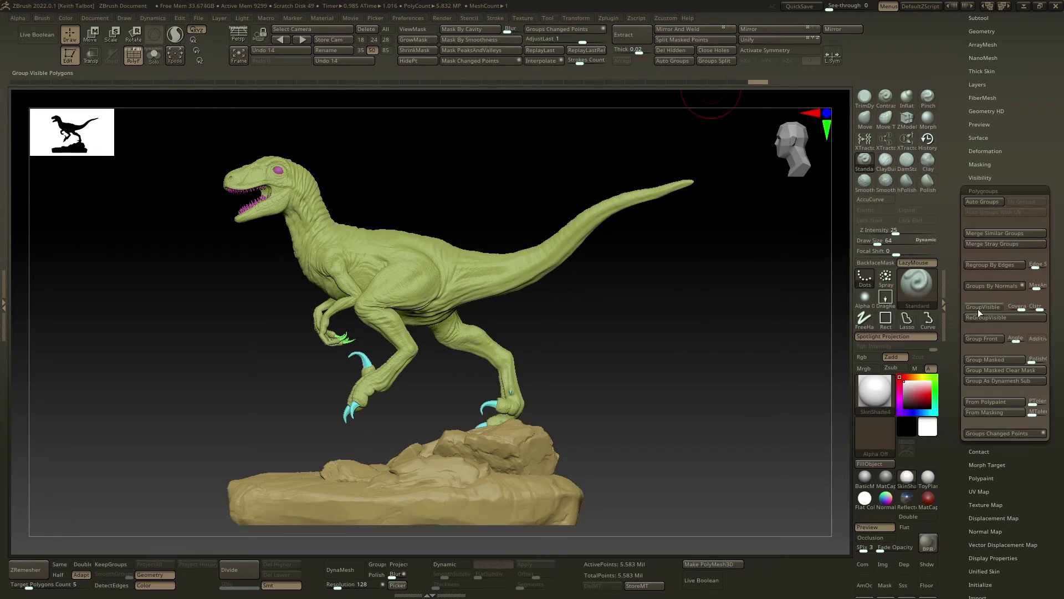
- Split the velociraptor into separate subtools by polygroup with Groups Split, accepting that it cannot be undone
drag(955, 349, 972, 447)
click(978, 168)
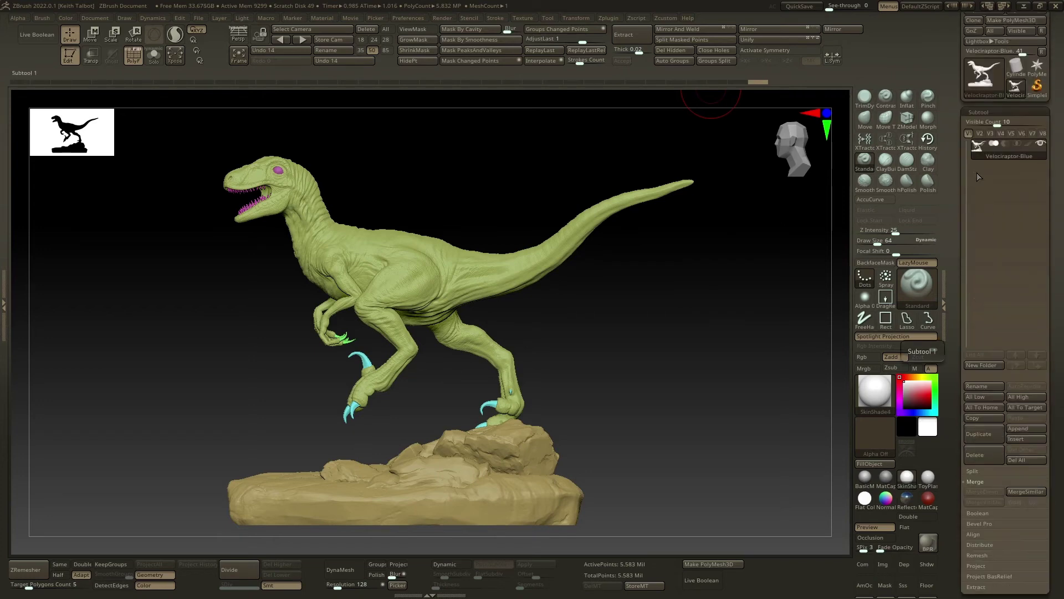
click(973, 471)
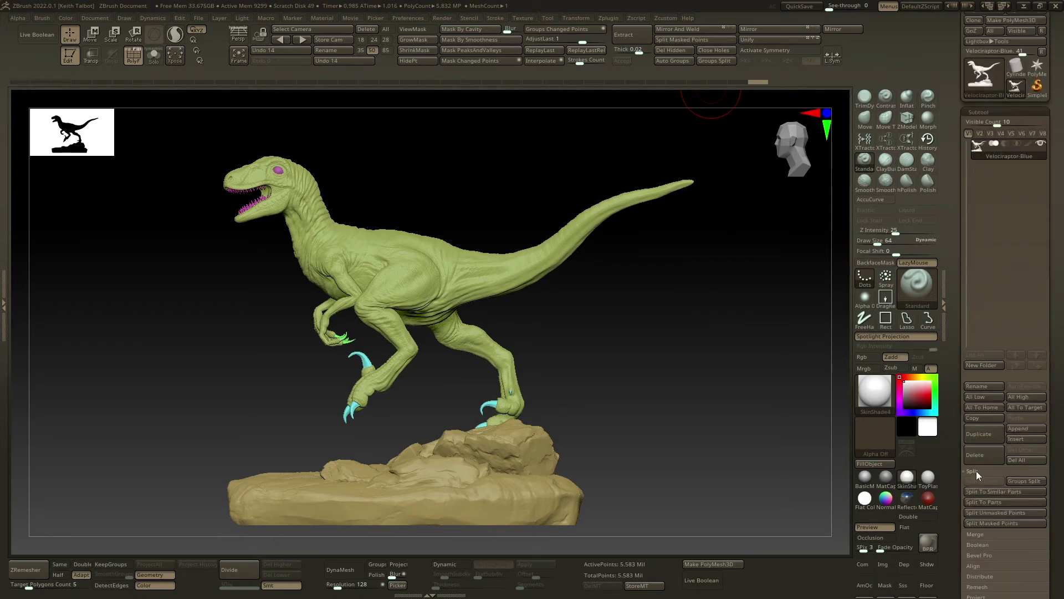
click(1029, 482)
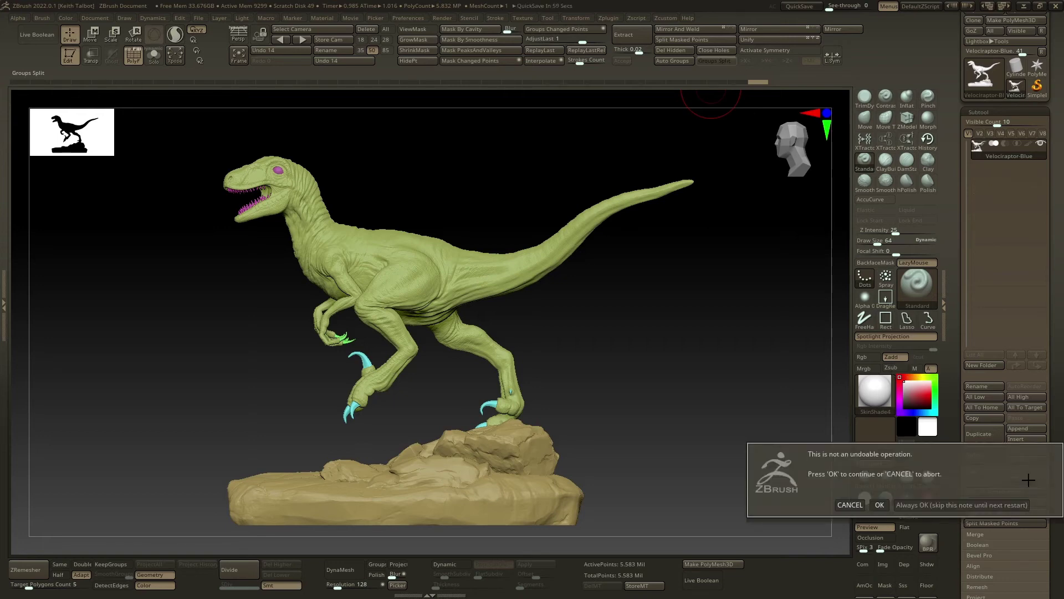
click(880, 506)
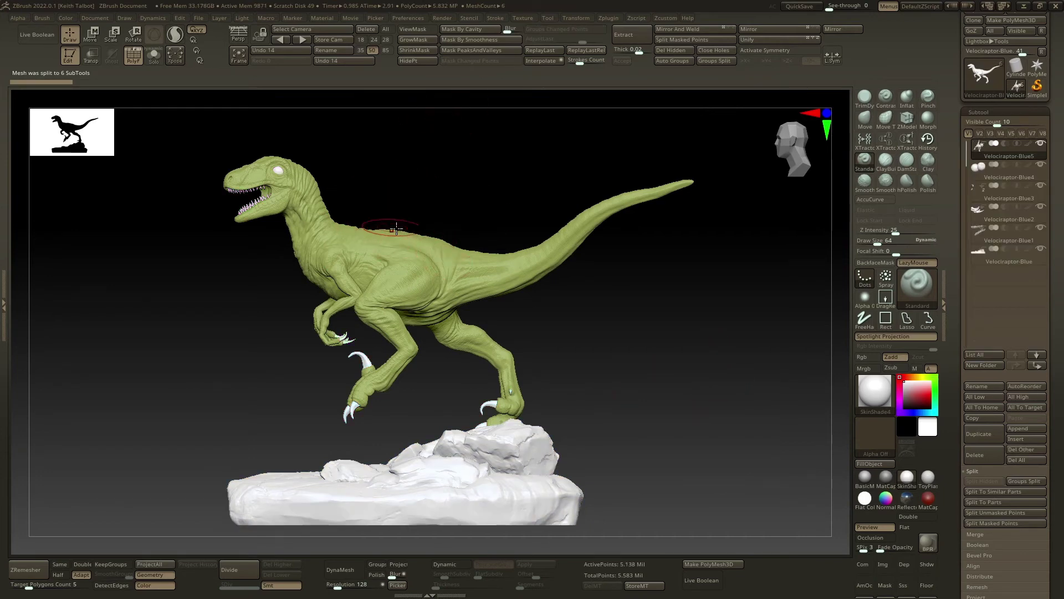
- Turn off the PolyFrame display and use Solo mode to show only the active subtool
click(135, 59)
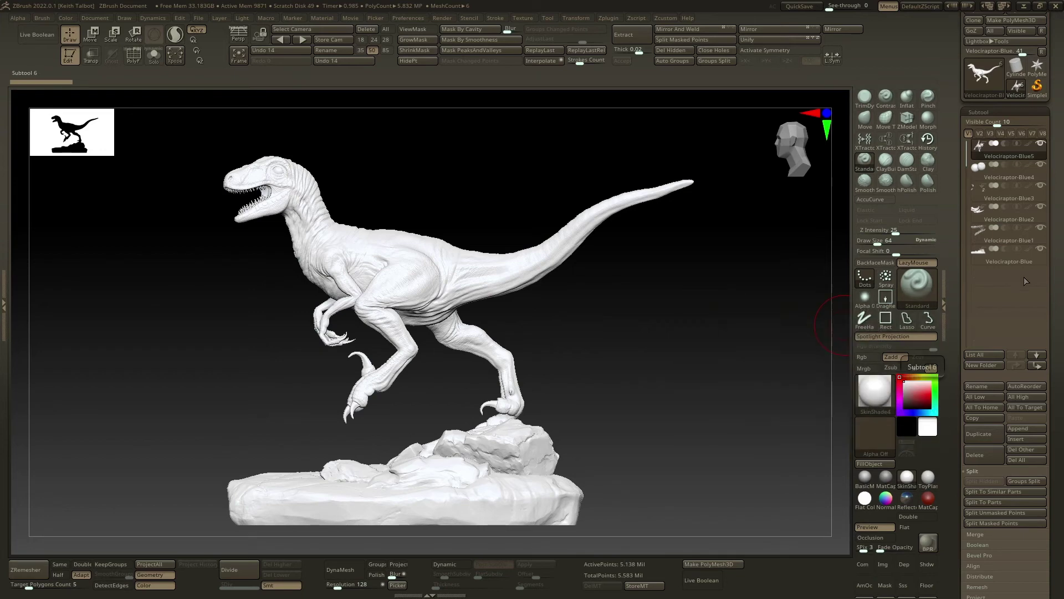
mouse_move(1020, 259)
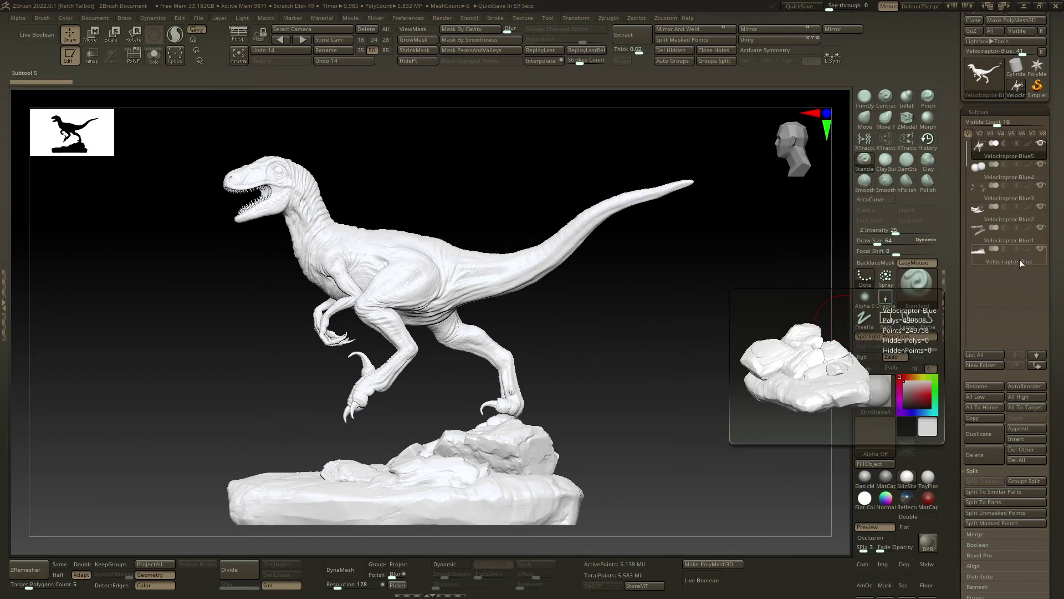
click(589, 298)
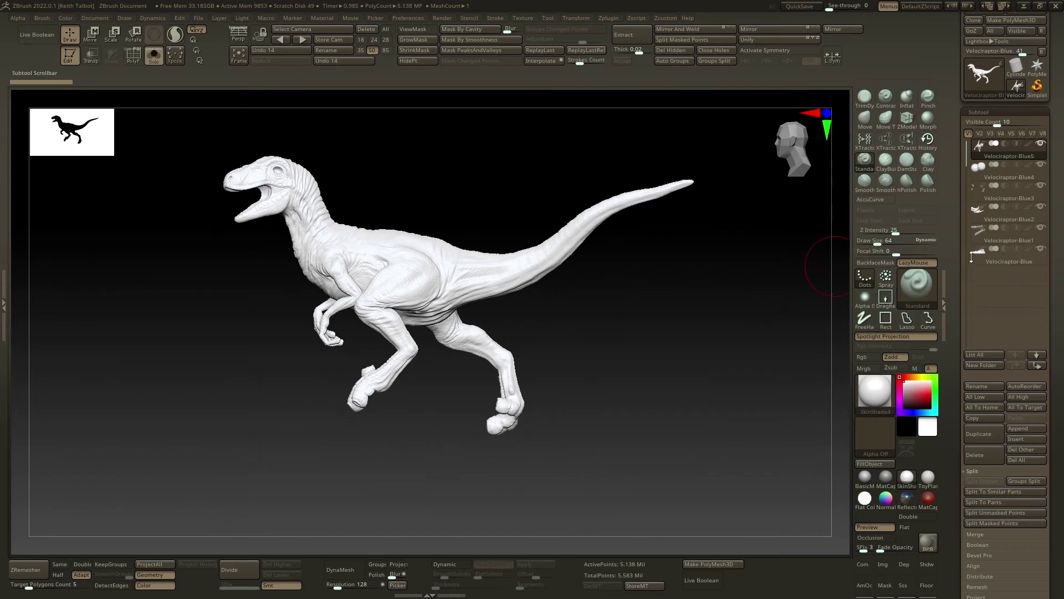
- Rename the rock base subtool as "base"
click(1006, 259)
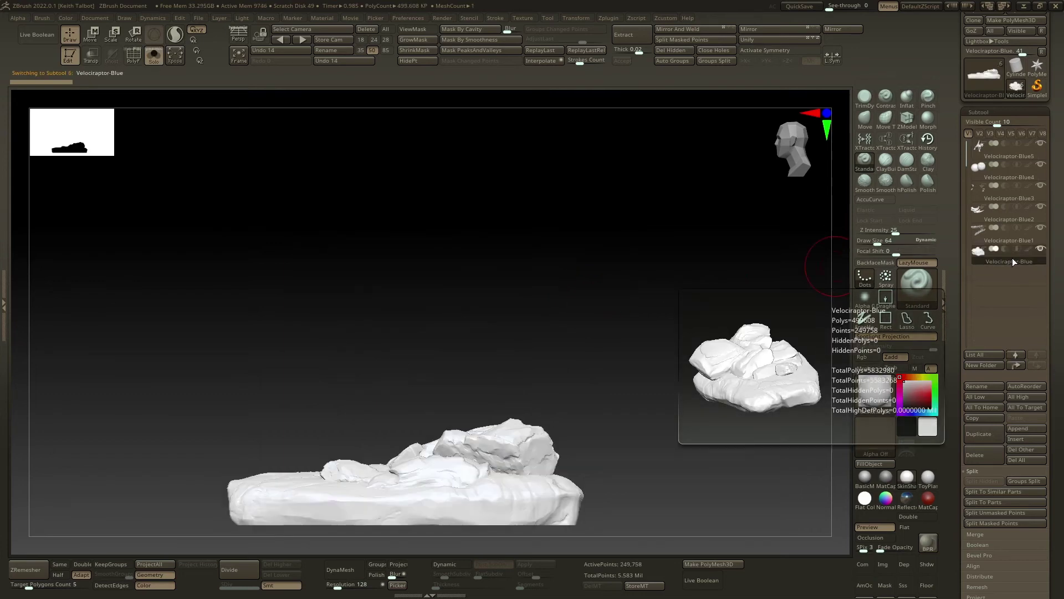
click(1014, 238)
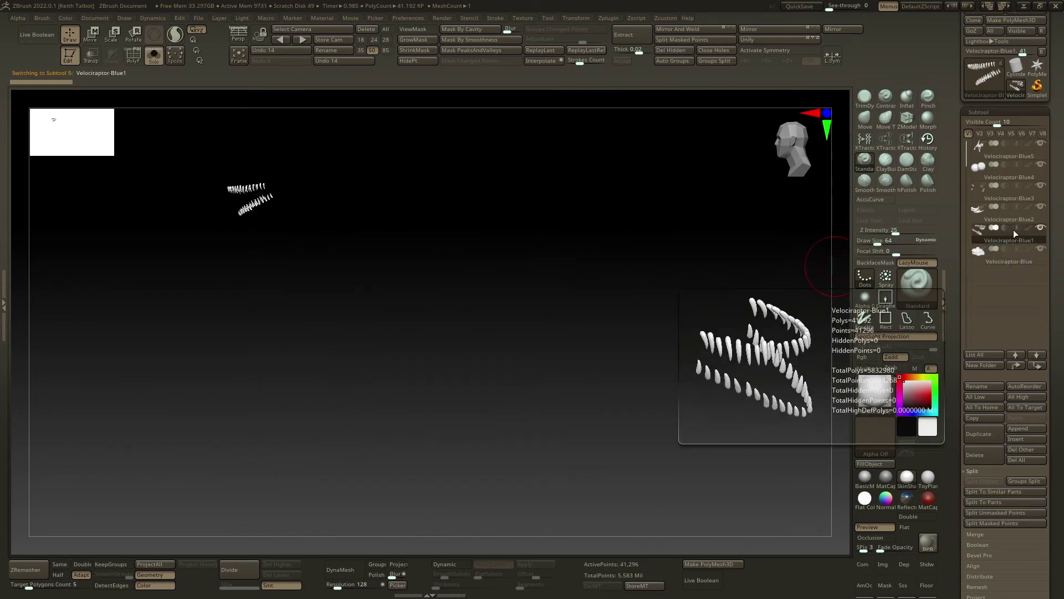
click(1015, 260)
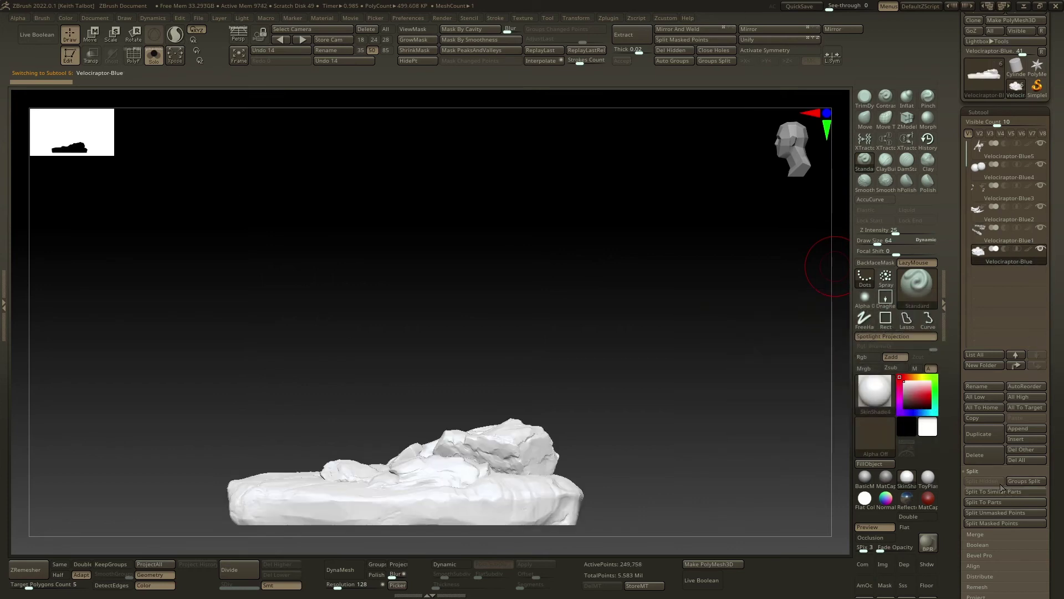
click(980, 388)
text(base)
key(Return)
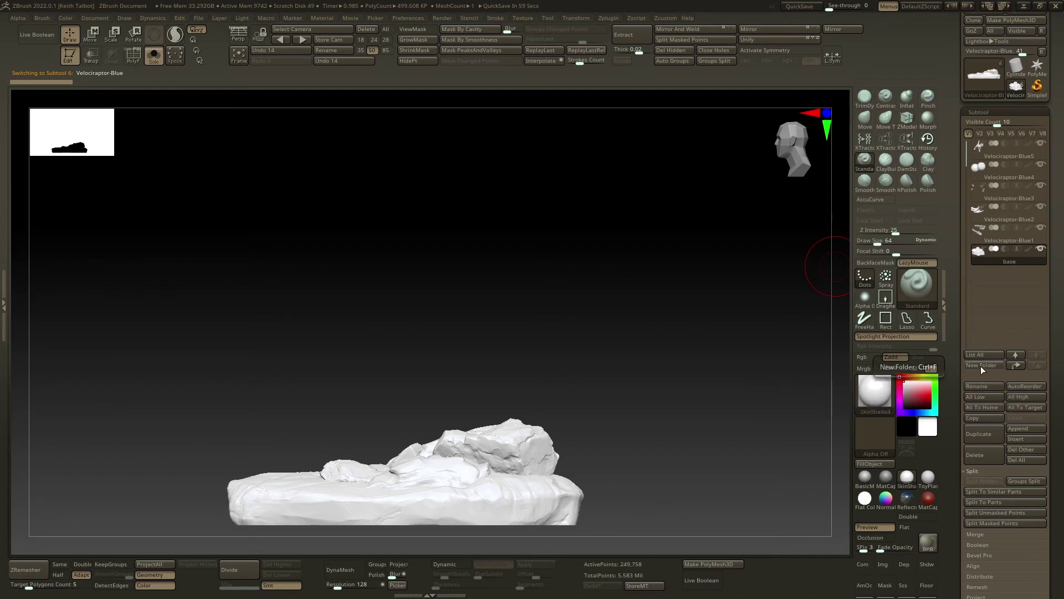
- Rename the subtool containing the teeth as "teeth"
click(986, 241)
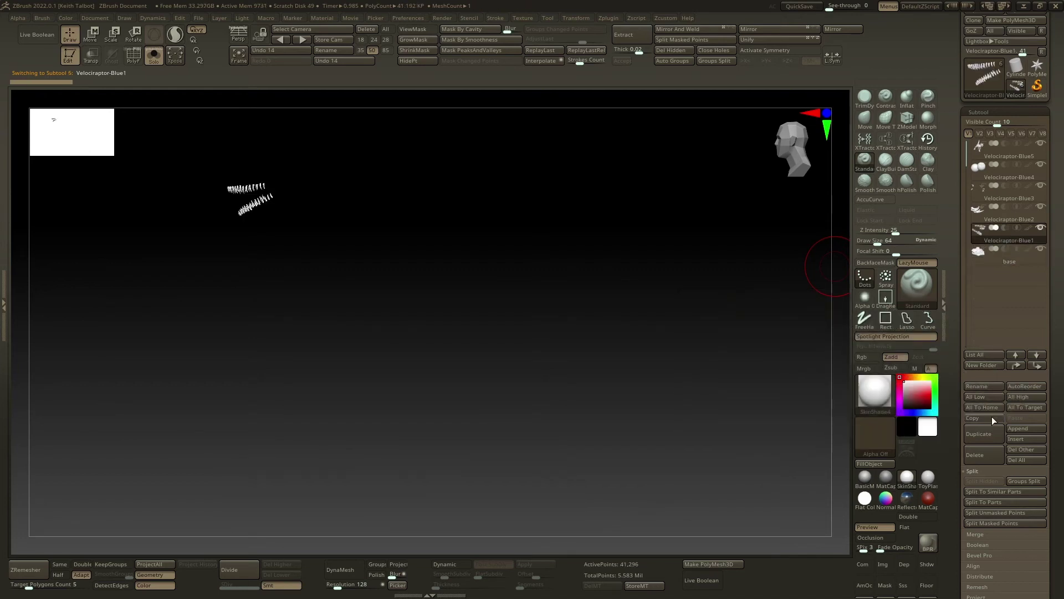
click(983, 386)
text(teeth)
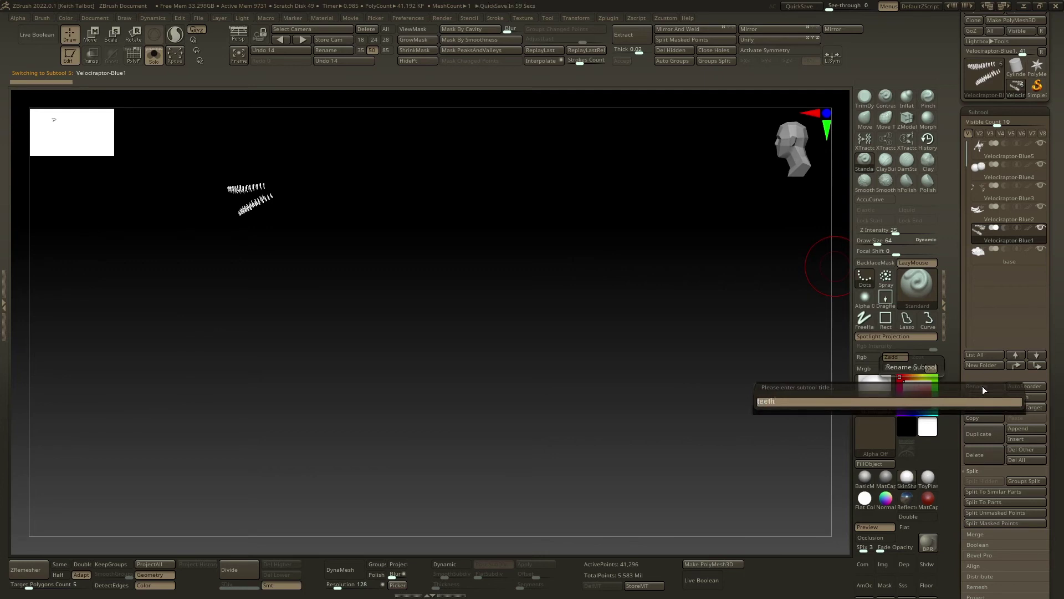
key(Return)
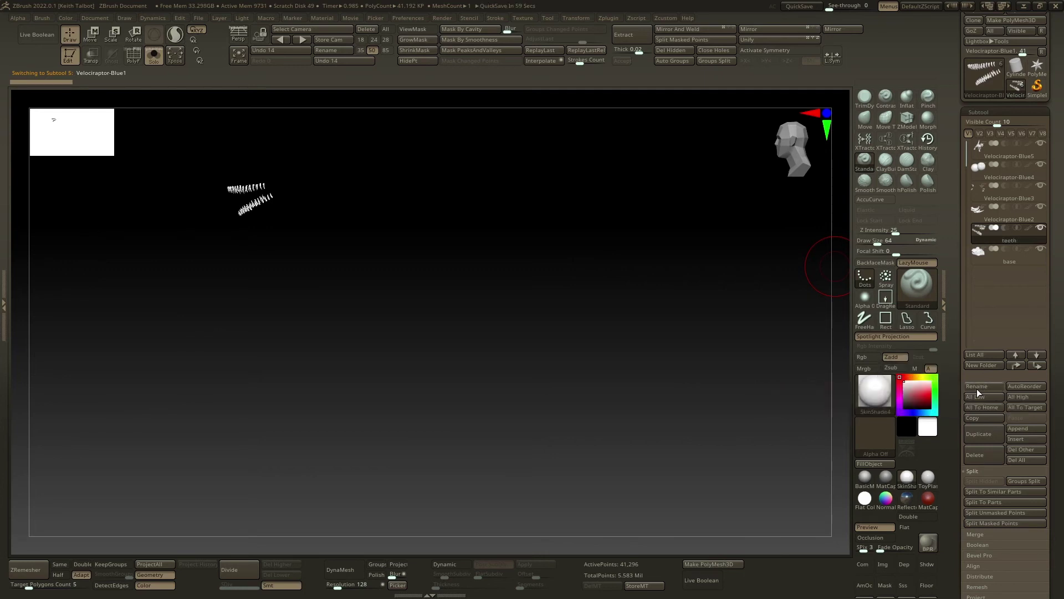
- Rename the hand claws subtool as "claws"
click(157, 58)
click(156, 58)
click(1019, 222)
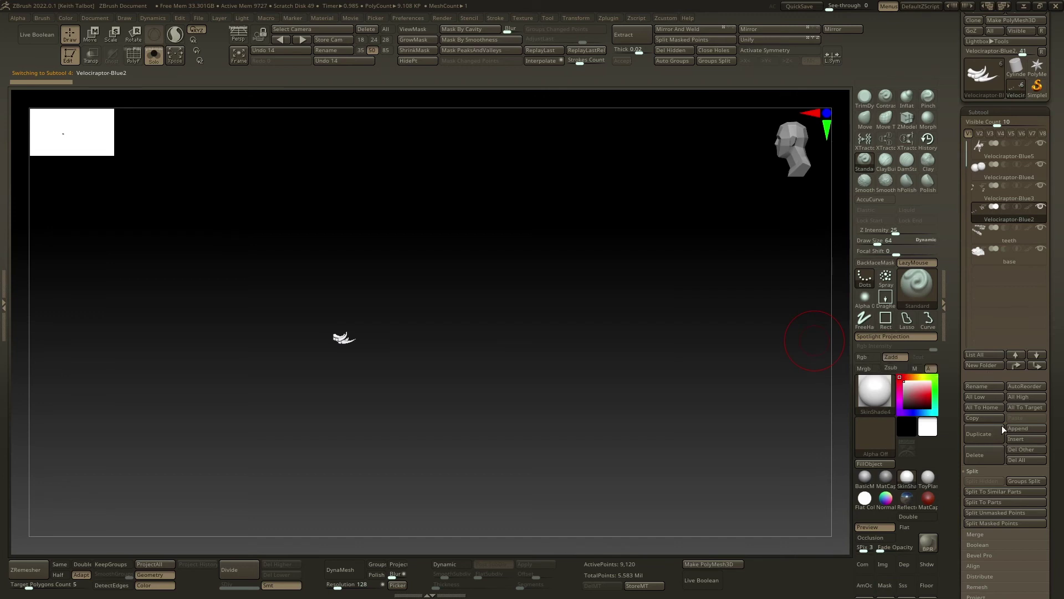
click(979, 386)
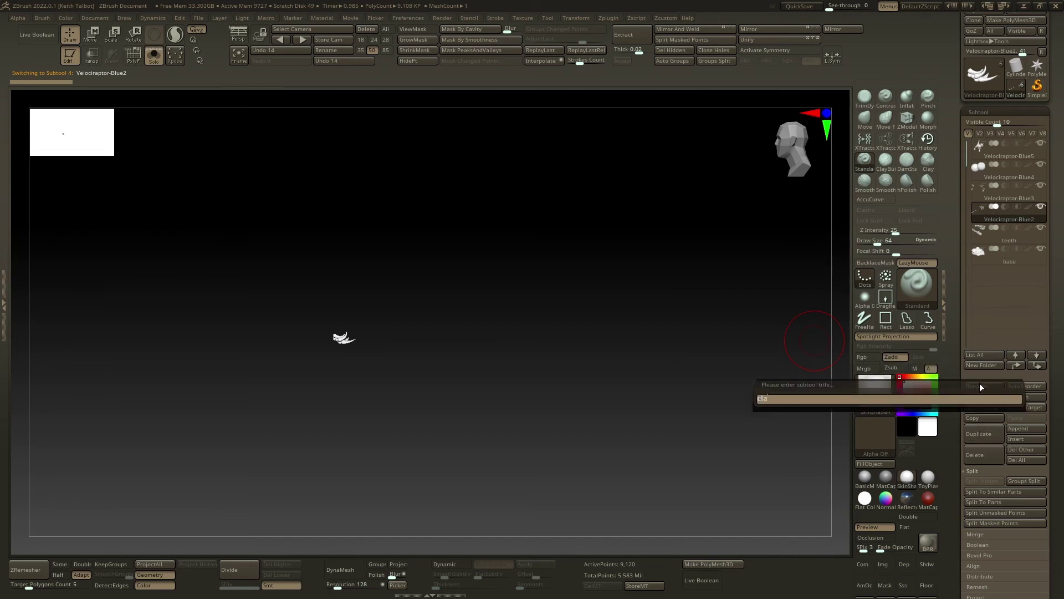
text(claws)
key(Return)
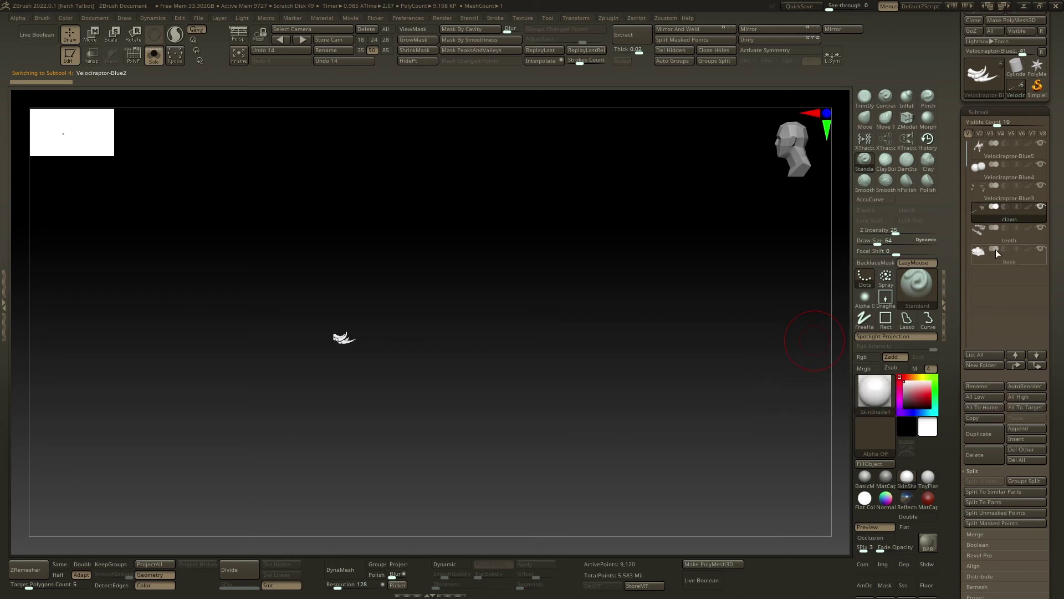
- Rename the subtool containing the foot claws as "claws feet"
click(1003, 198)
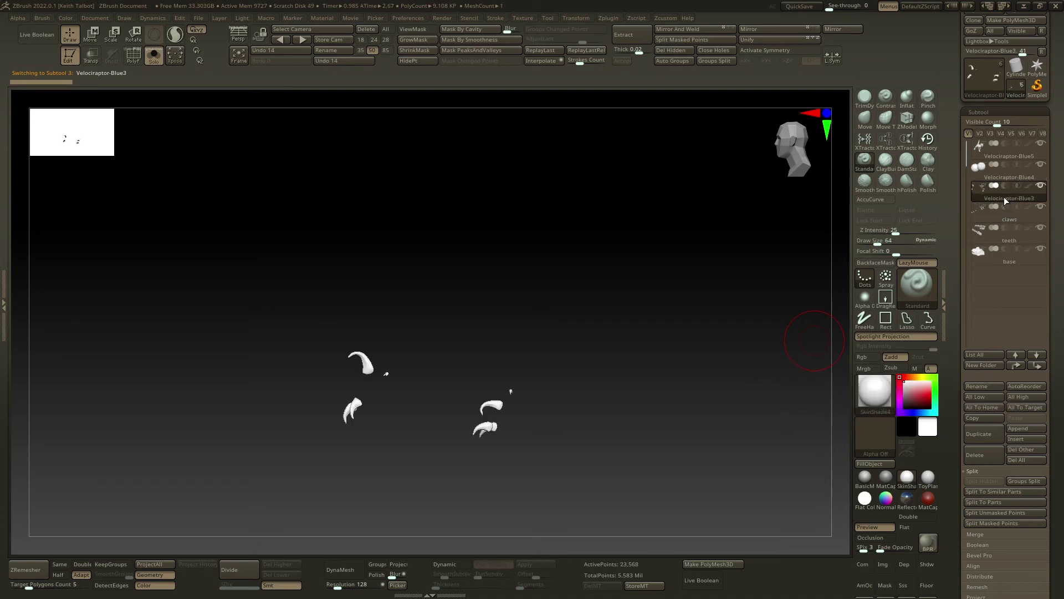
click(989, 387)
text(c)
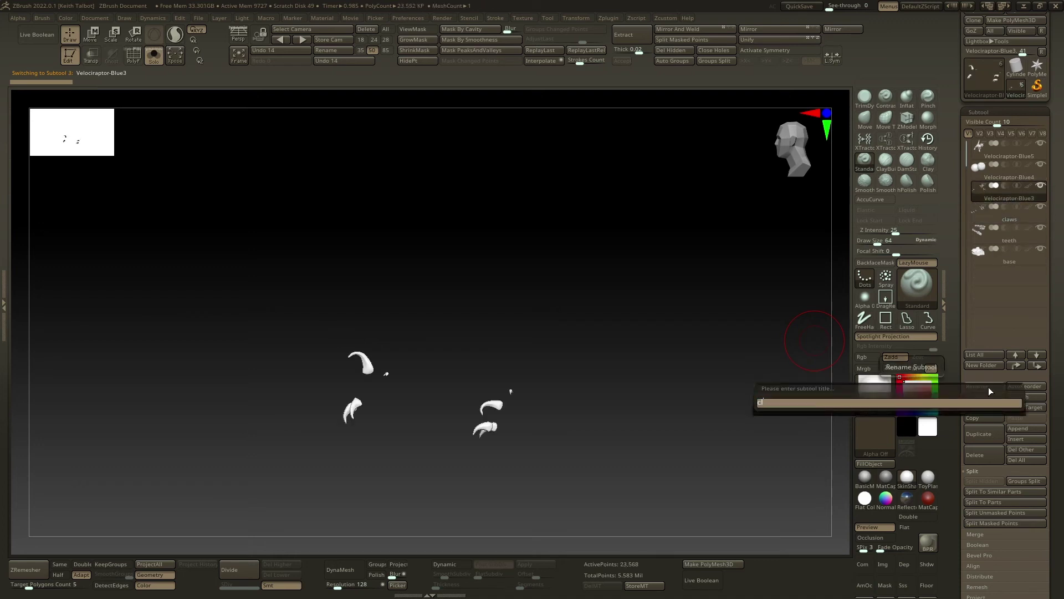
text(laws feet)
key(Return)
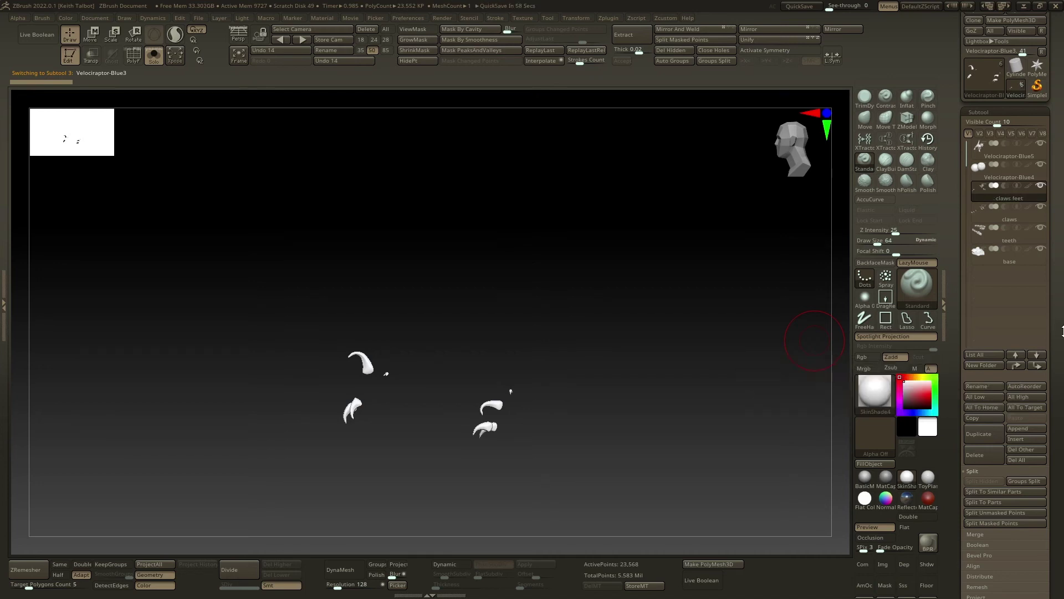
- Rename the subtool containing the two eyeballs as "eyes"
click(992, 179)
click(991, 387)
key(BackSpace)
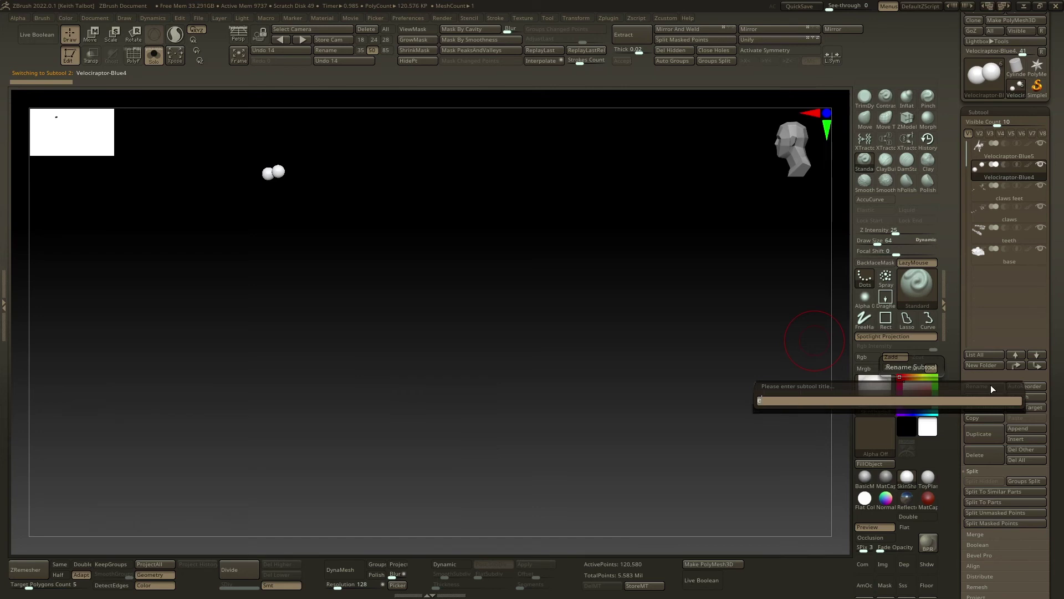
text(eyes)
key(Return)
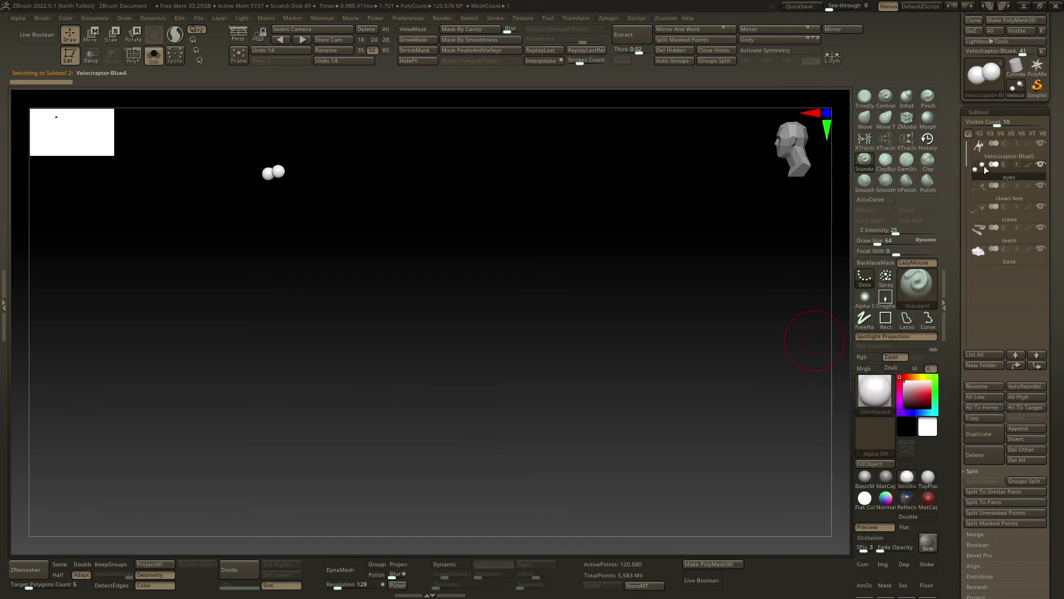
- Rename the raptor's main body subtool as "body"
click(989, 386)
text(bod)
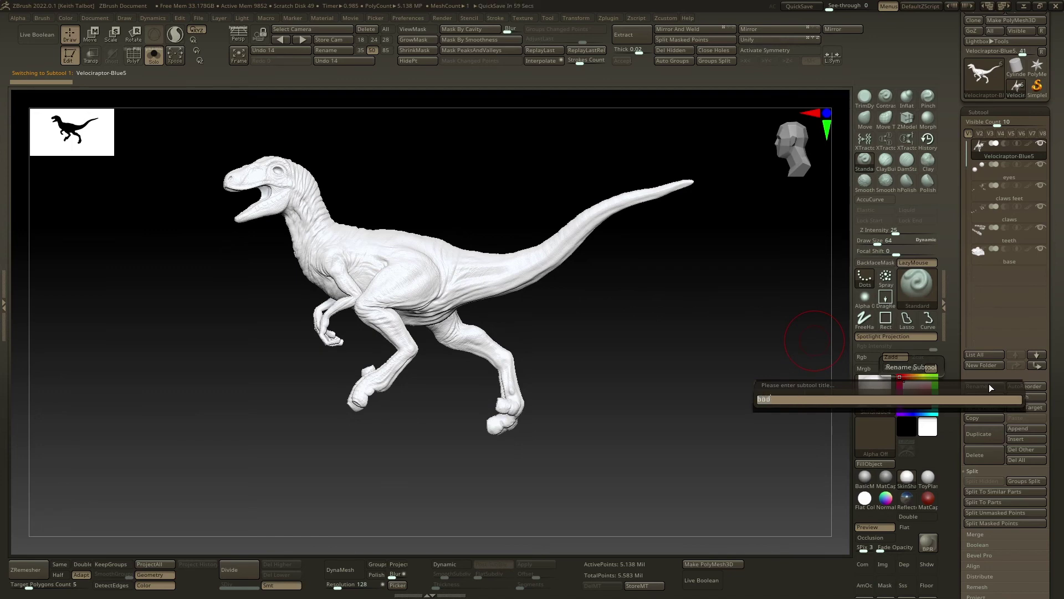
text(y)
key(Return)
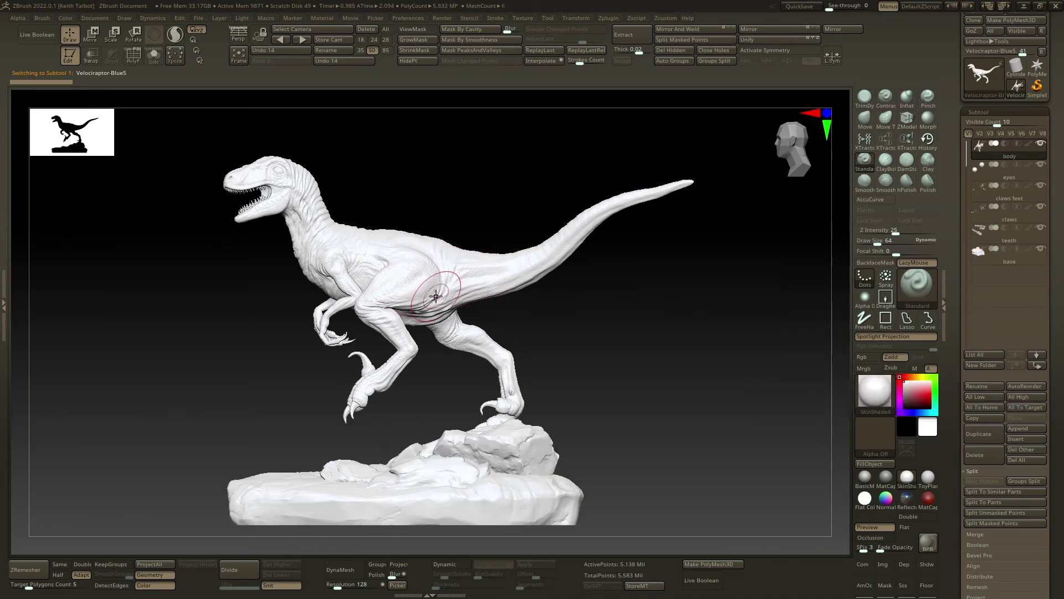
- Show the whole model and turn on polypaint for the body, eyes, foot claws, hand claws, teeth and base subtools
right_drag(436, 296, 458, 300)
click(1029, 142)
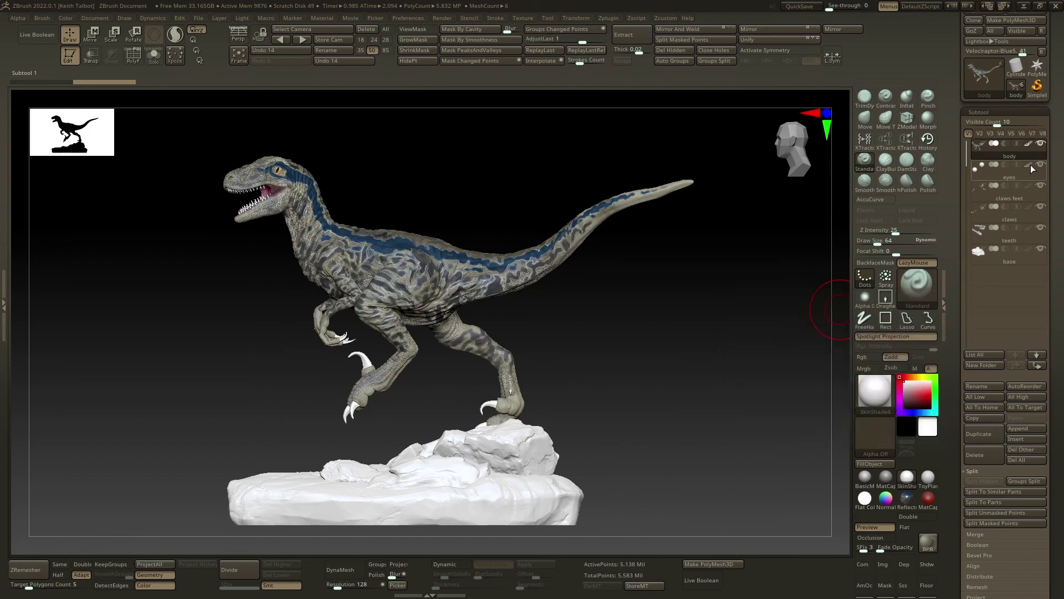
click(1030, 164)
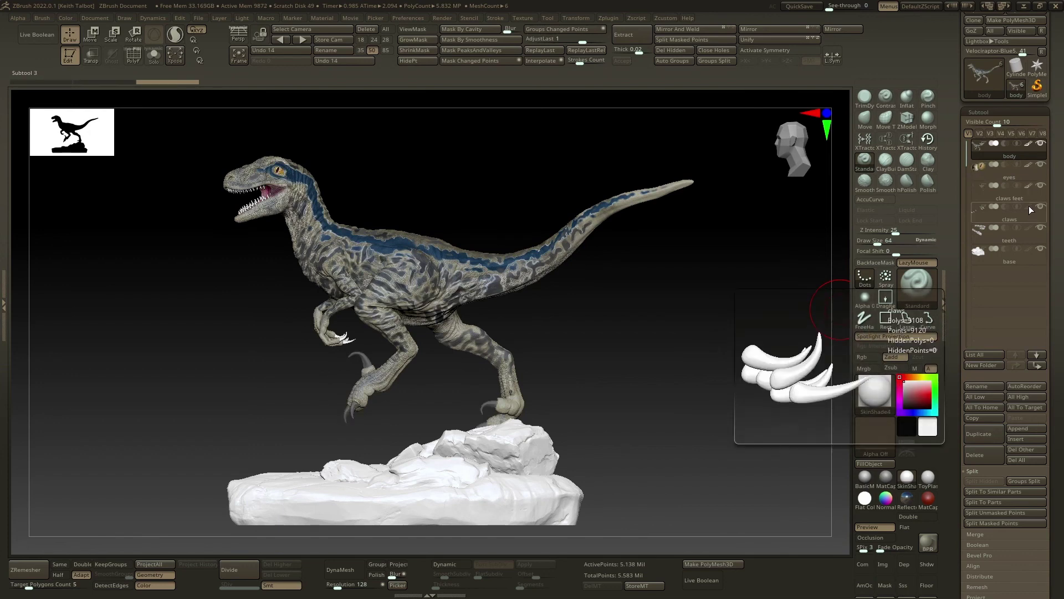
click(1029, 206)
click(1033, 227)
click(1030, 250)
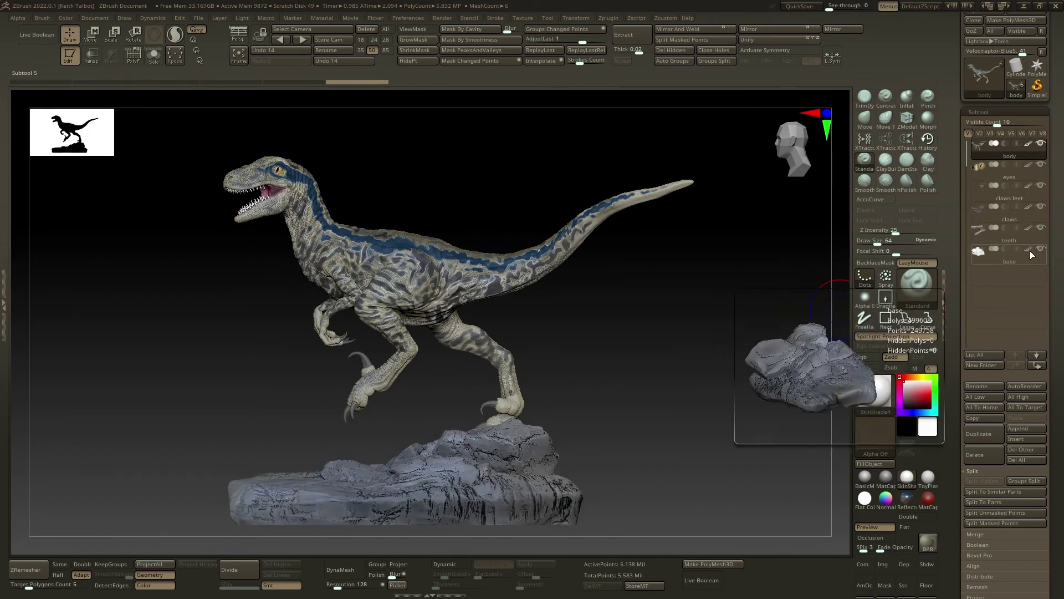
- Toggle polypaint off and back on for all subtools at once, and inspect the painted raptor and rock base from the front and side
shift+click(1030, 250)
shift+click(1030, 249)
shift+click(1030, 249)
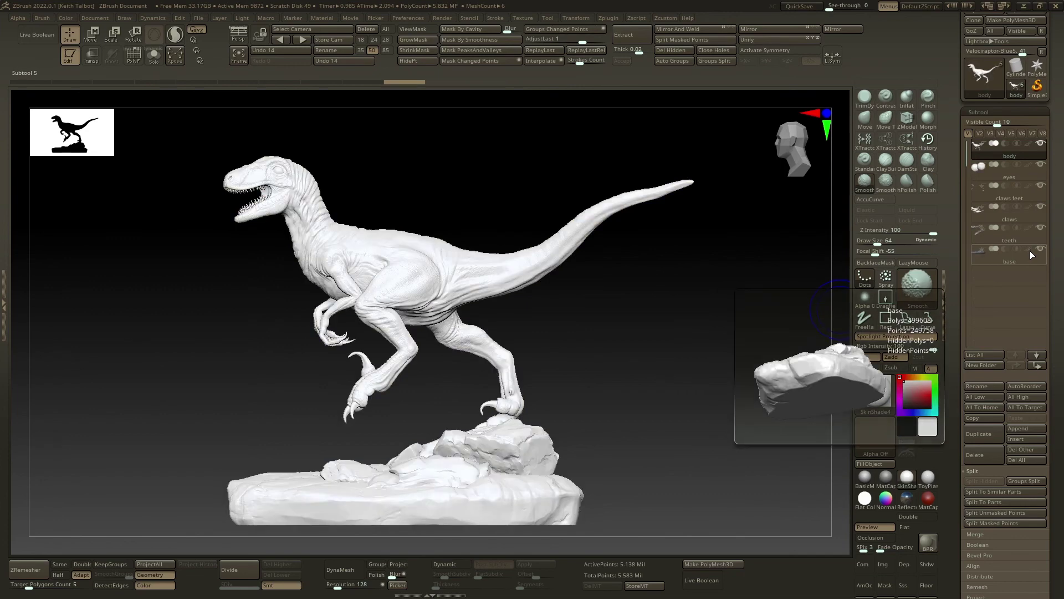
shift+click(1030, 250)
shift+click(1030, 249)
shift+click(1030, 249)
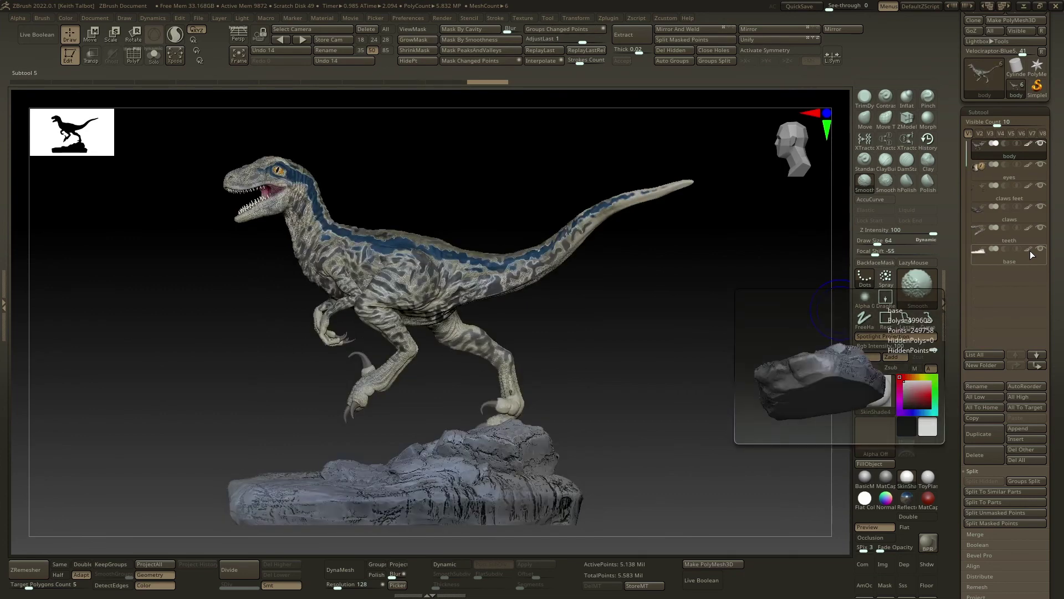
shift+click(1030, 250)
shift+click(1030, 250)
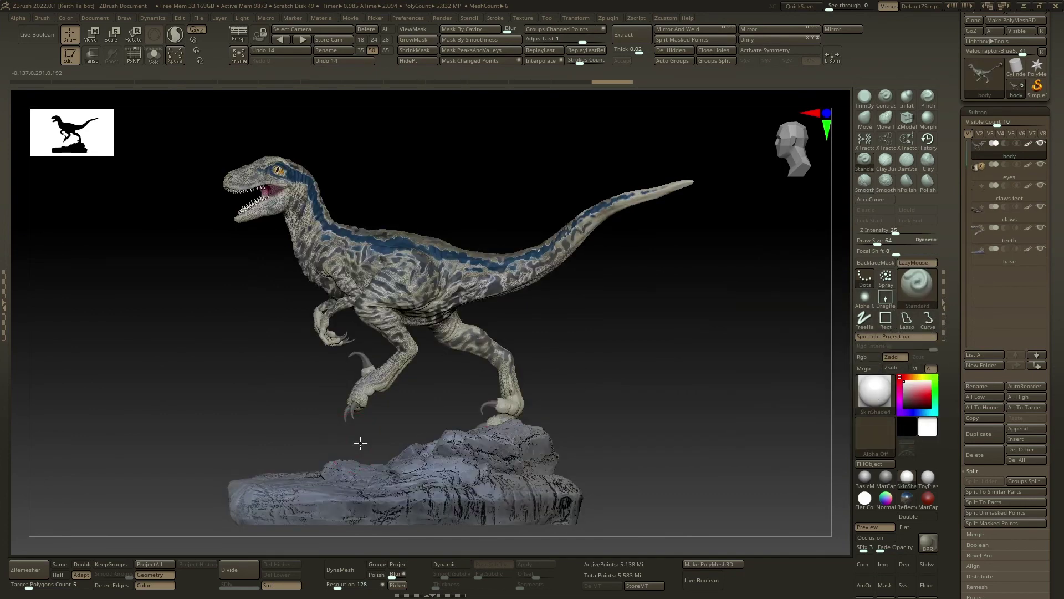
drag(361, 443, 376, 439)
mouse_move(362, 278)
alt+right_down()
mouse_move(367, 313)
mouse_move(404, 364)
mouse_move(441, 343)
mouse_move(447, 294)
alt+right_up()
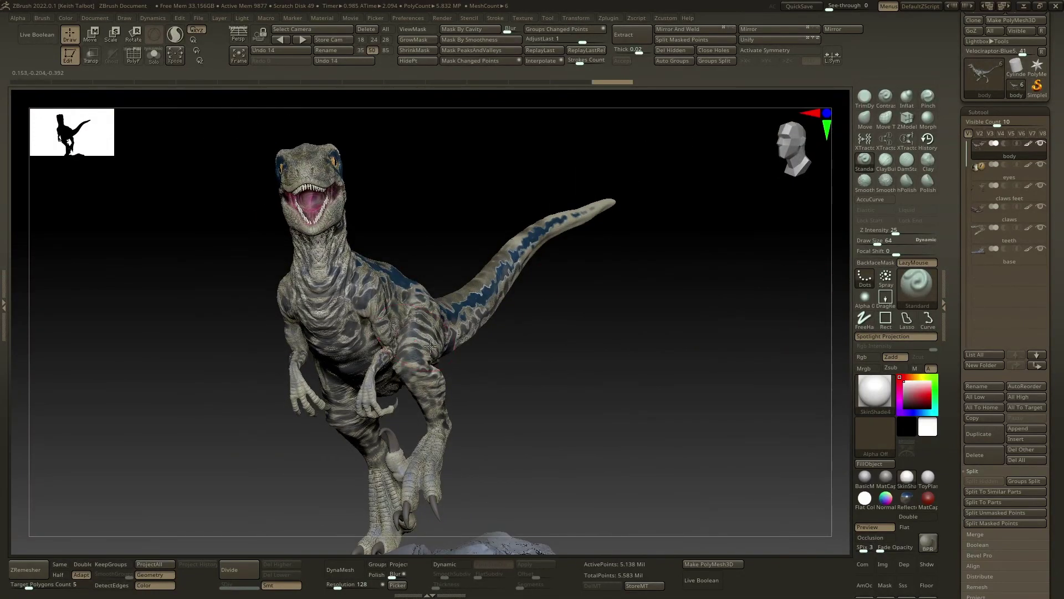
right_drag(431, 346, 382, 353)
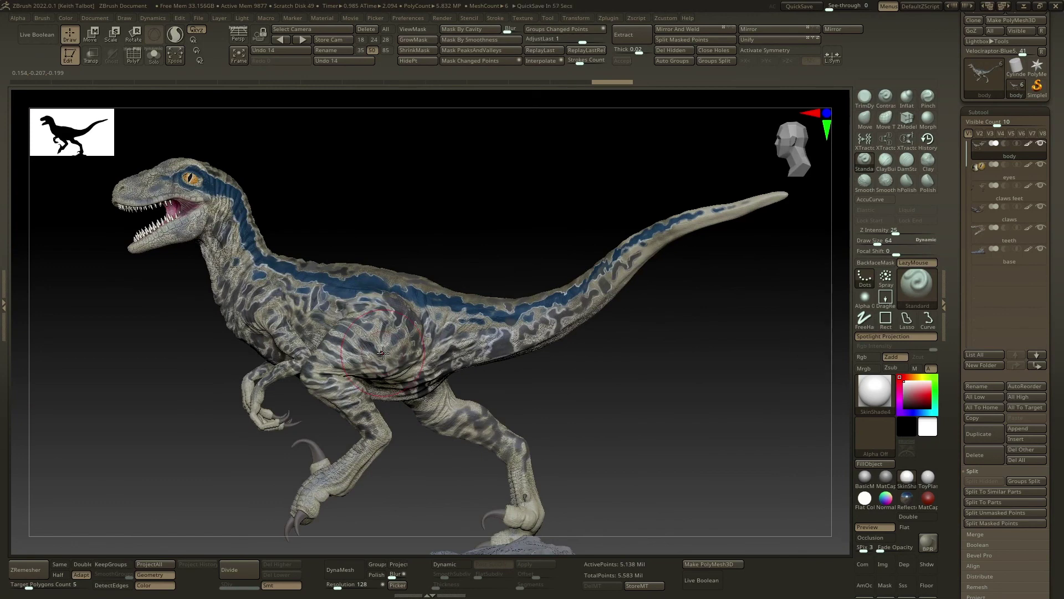
mouse_move(385, 357)
right_down()
mouse_move(410, 360)
mouse_move(404, 375)
mouse_move(452, 394)
mouse_move(450, 308)
right_up()
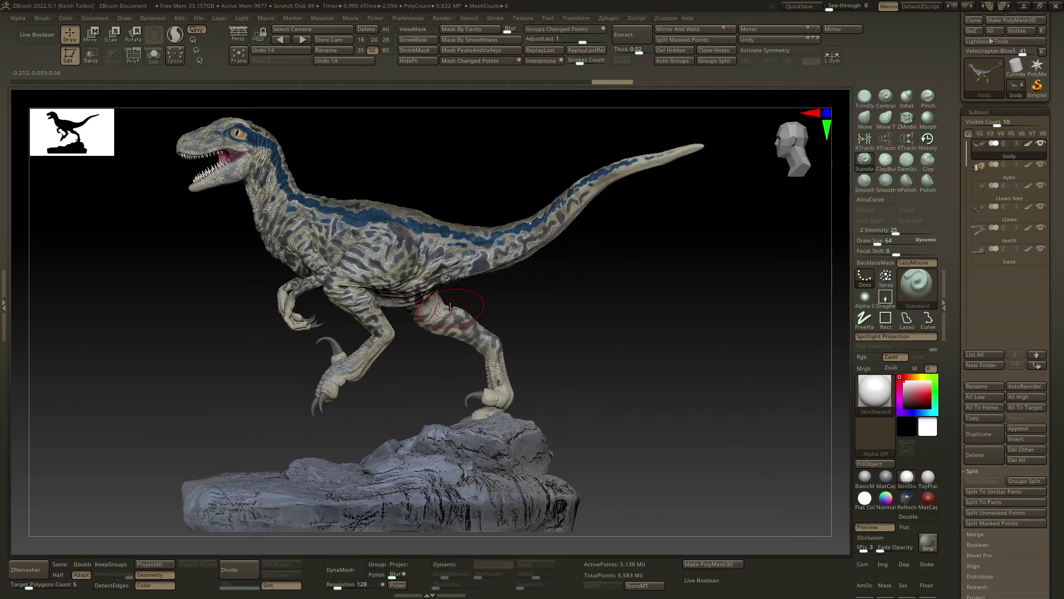